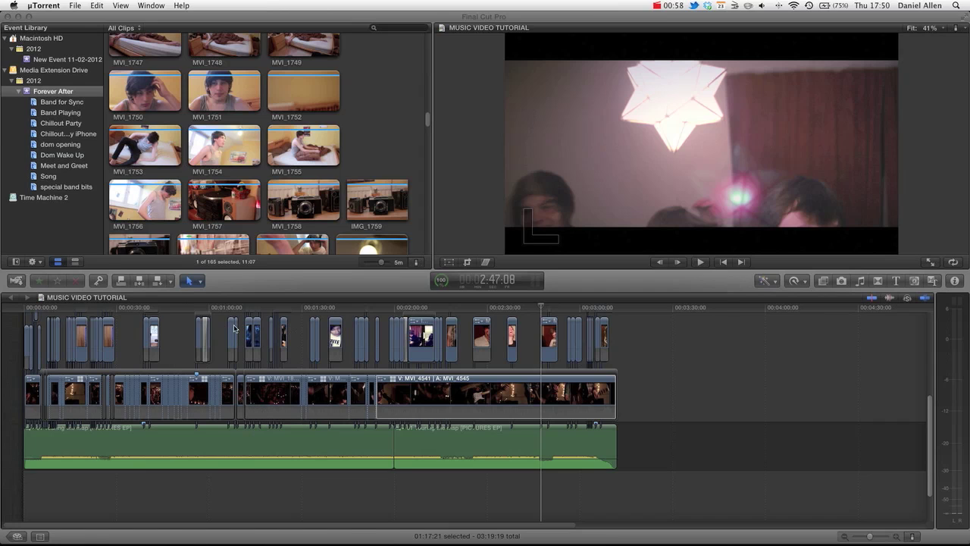
Enlarge the timeline by raising the divider and shrinking the viewer above it.
scroll(237, 329, "up", 1)
left_click(273, 277)
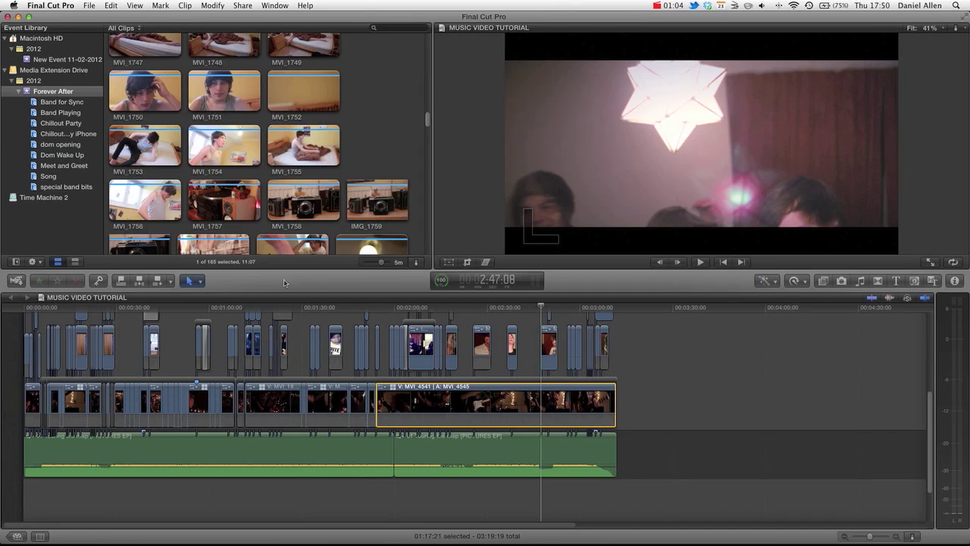
left_click_drag(285, 271, 285, 203)
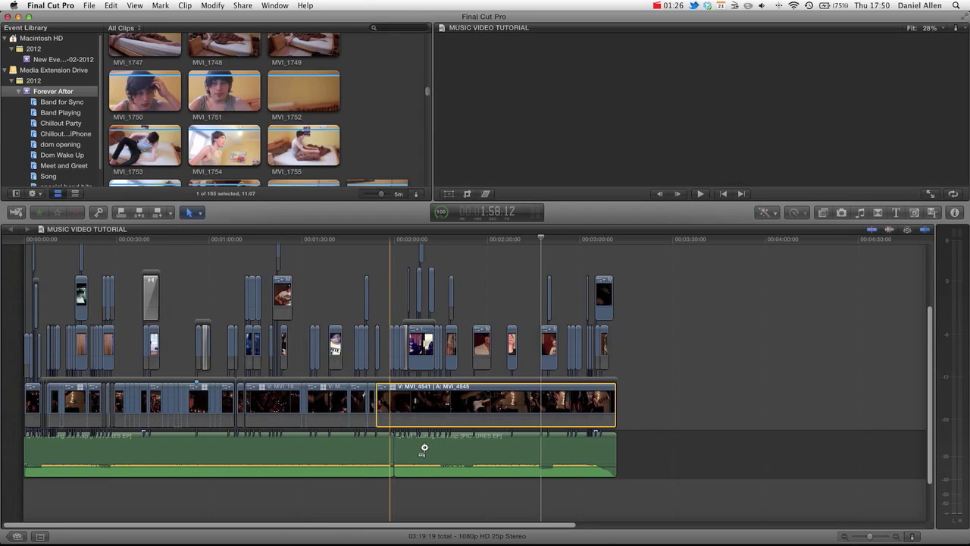
mouse_move(391, 449)
left_mouse_down()
mouse_move(364, 450)
mouse_move(372, 451)
left_mouse_up()
key("super+z")
key("super+z")
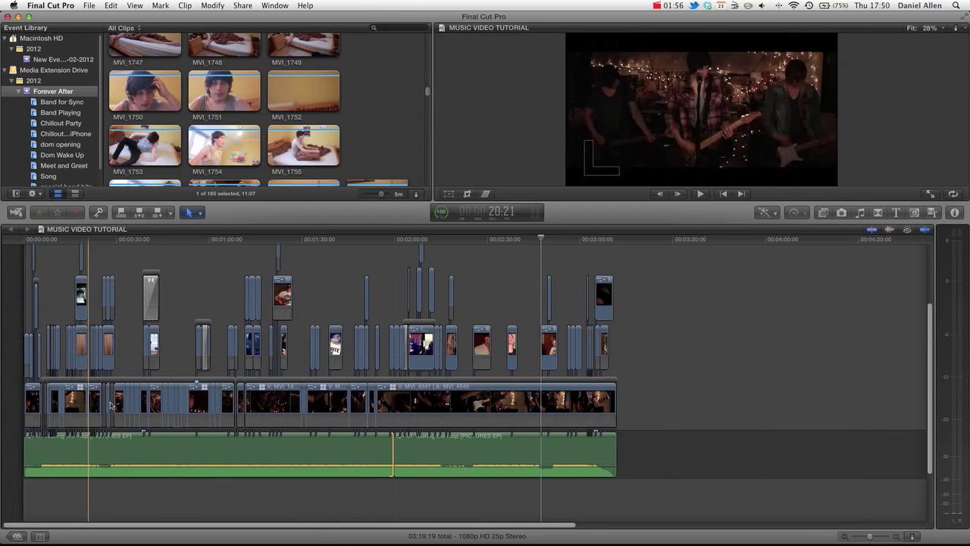
left_click_drag(692, 345, 23, 256)
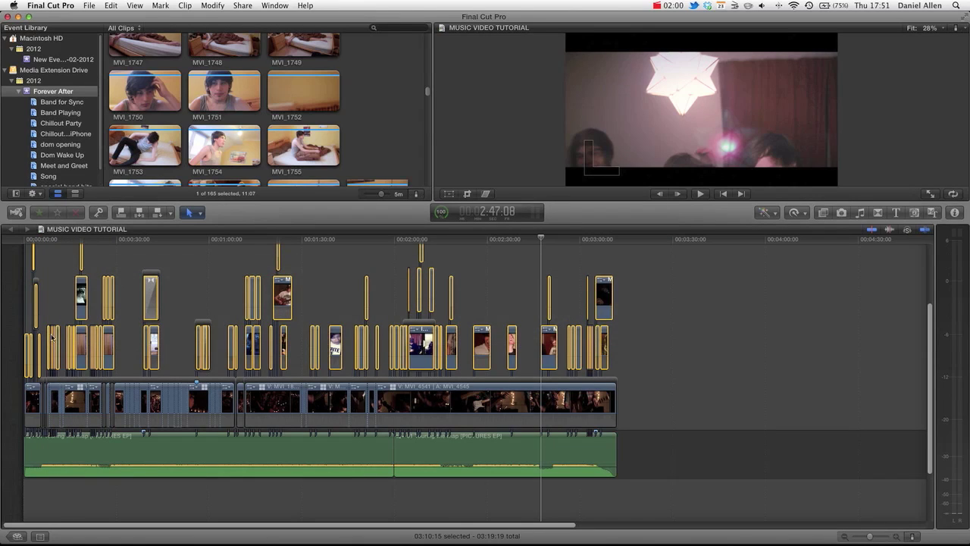
left_click_drag(51, 337, 65, 338)
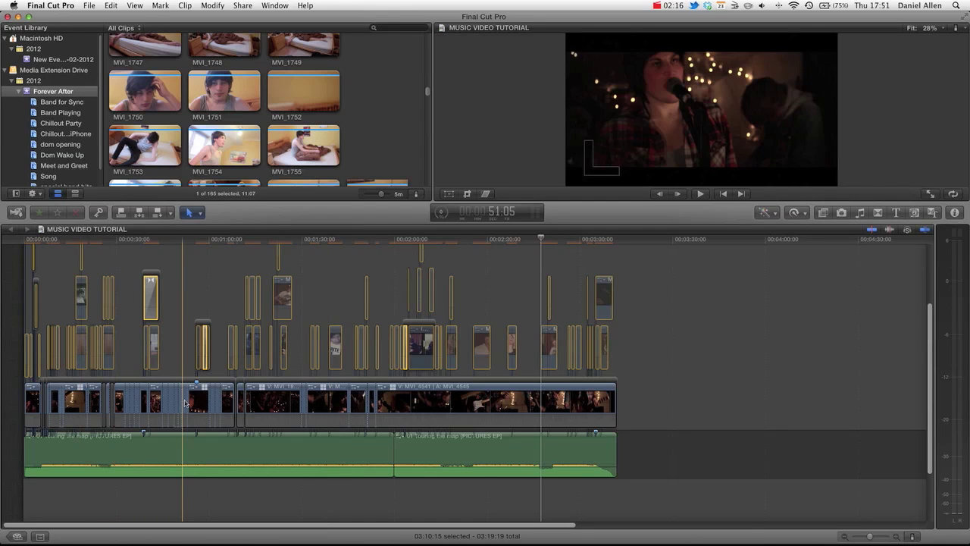
key("super+equal")
key("super+equal")
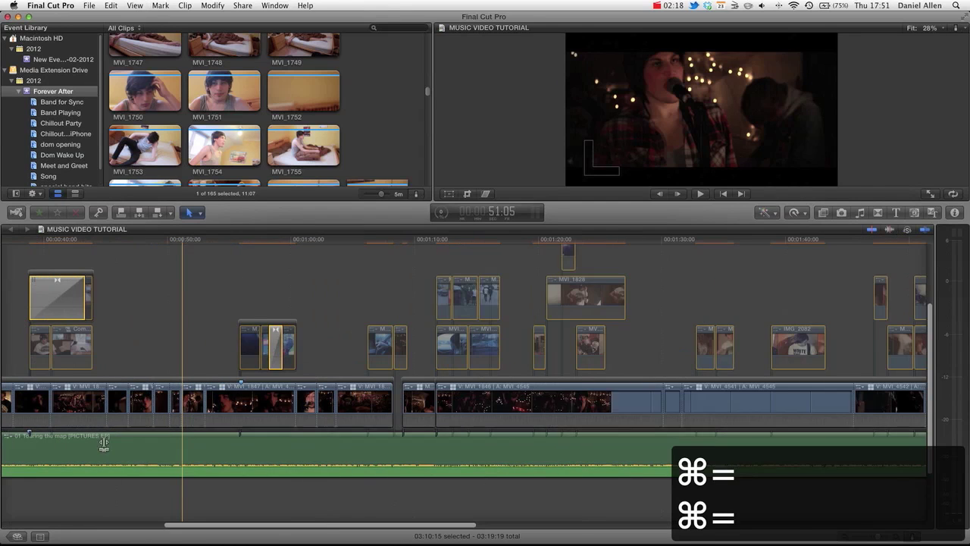
left_click(417, 399)
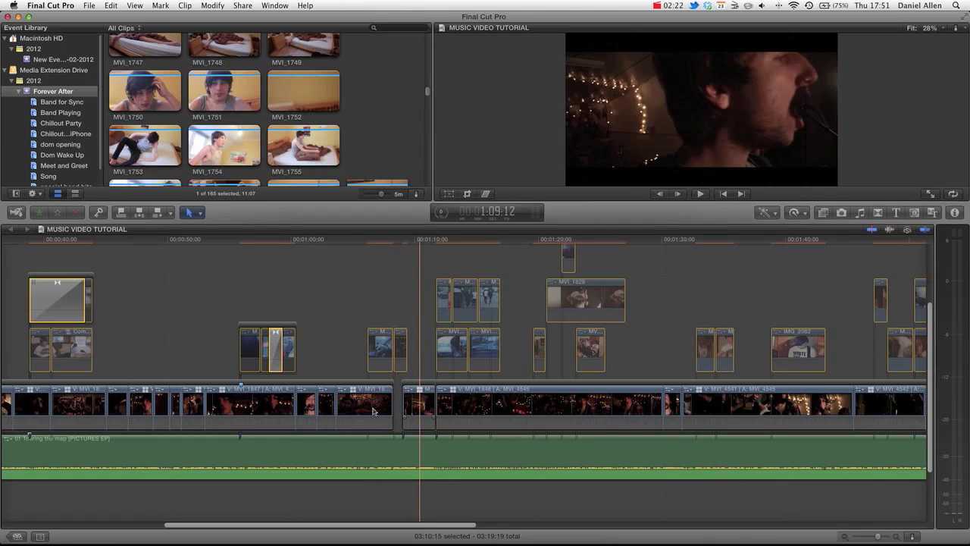
scroll(513, 407, "right", 3)
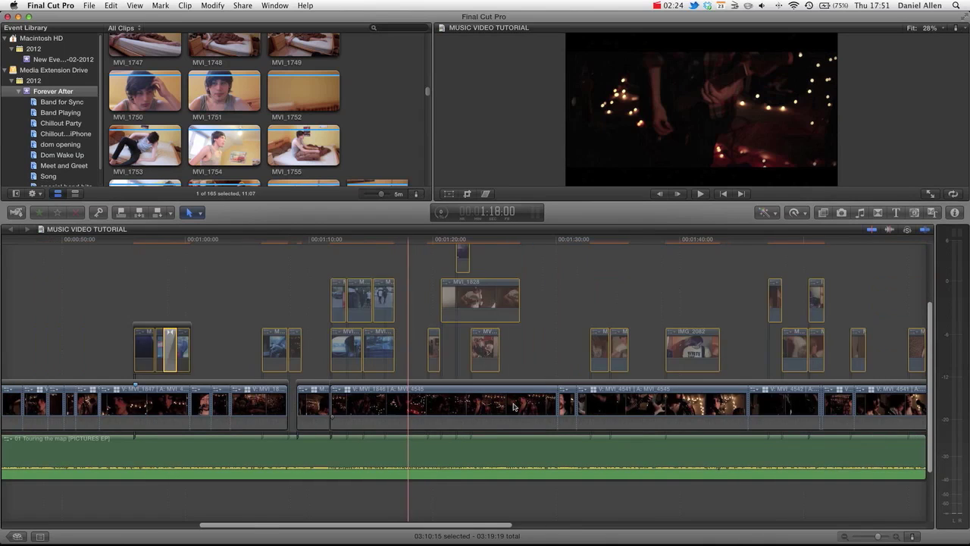
scroll(513, 407, "right", 5)
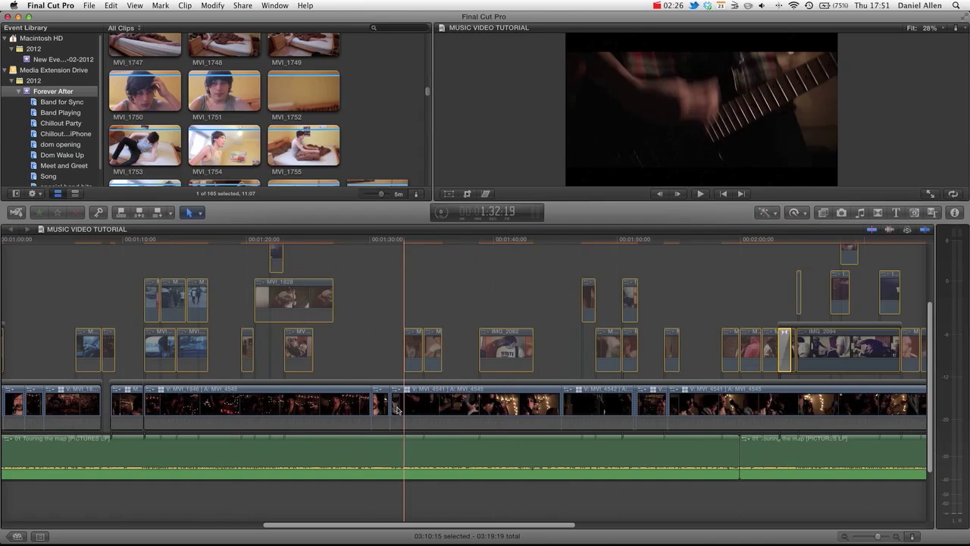
key("space")
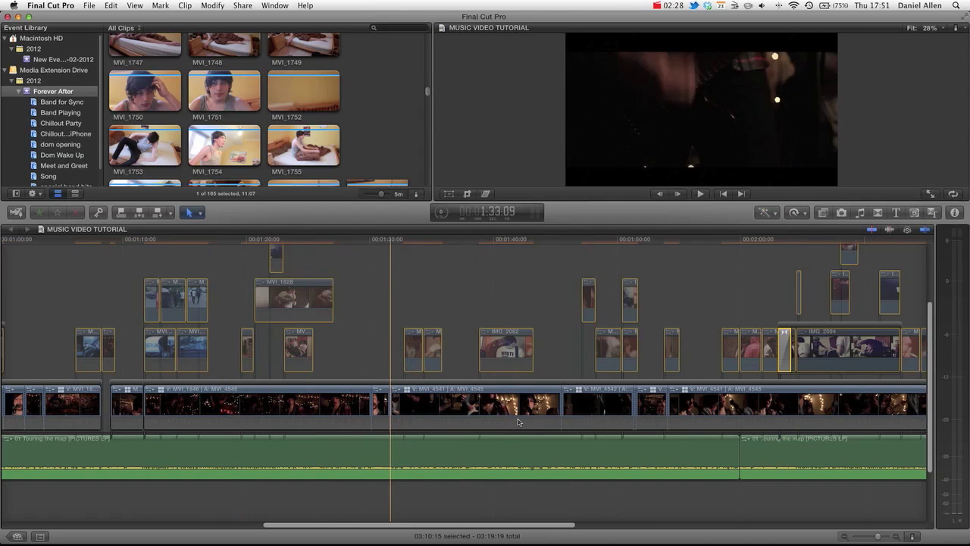
left_click(341, 410)
left_click(572, 239)
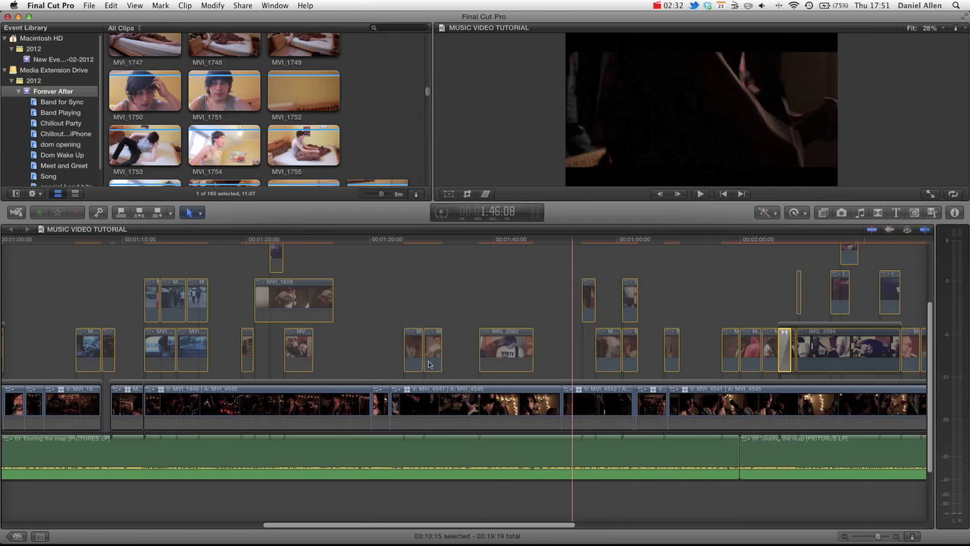
key("super+minus")
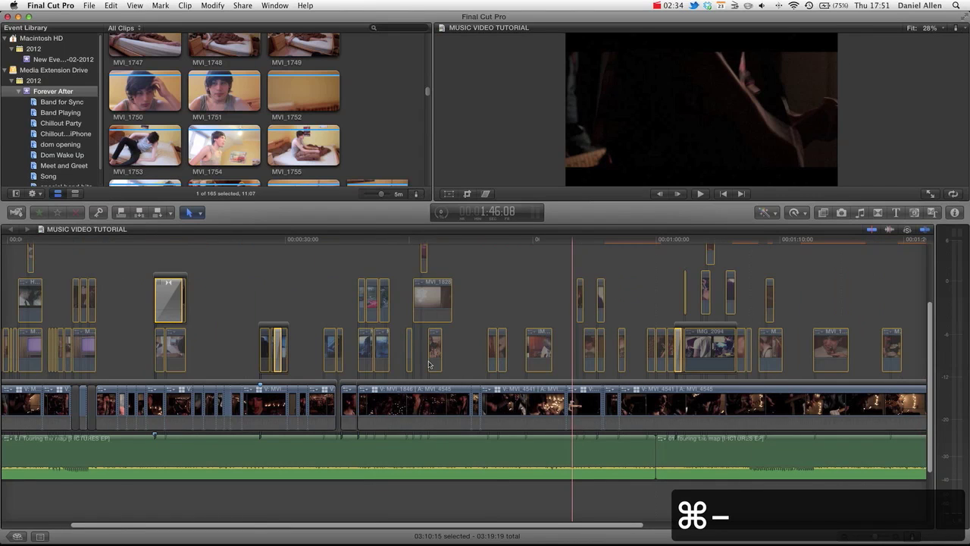
key("super+minus")
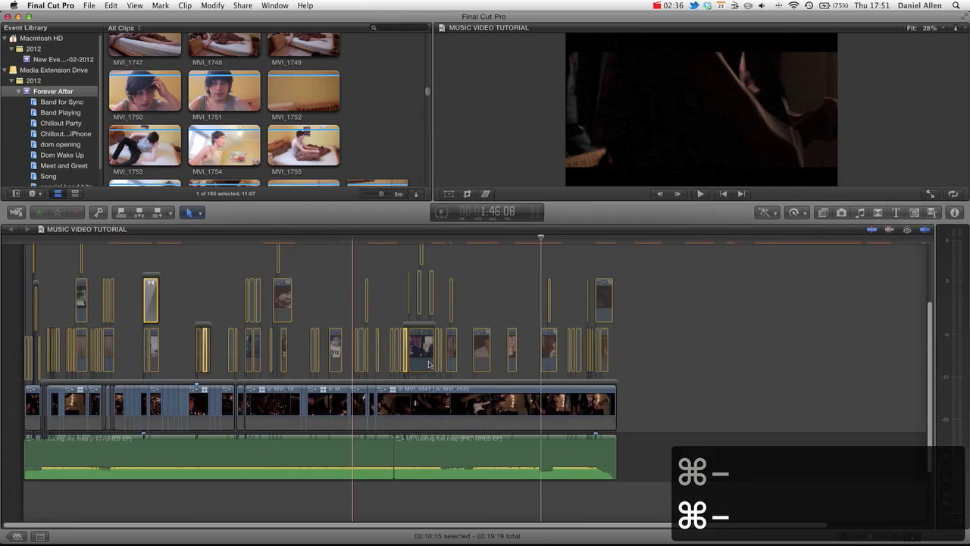
left_click(279, 274)
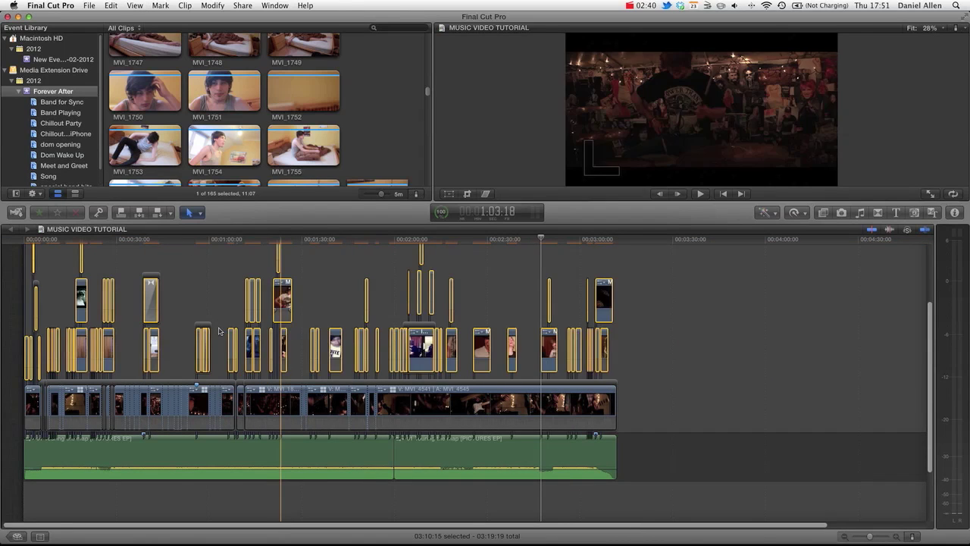
left_click(164, 275)
left_click(187, 275)
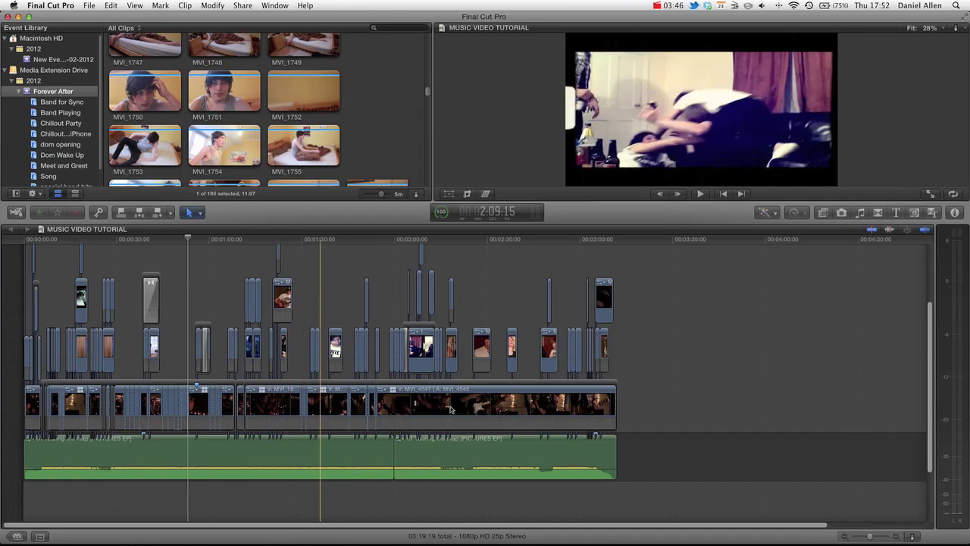
Marquee-select all the connected clips in the timeline, then clear the selection.
left_click_drag(684, 338, 394, 341)
left_click_drag(67, 299, 23, 250)
left_click(314, 312)
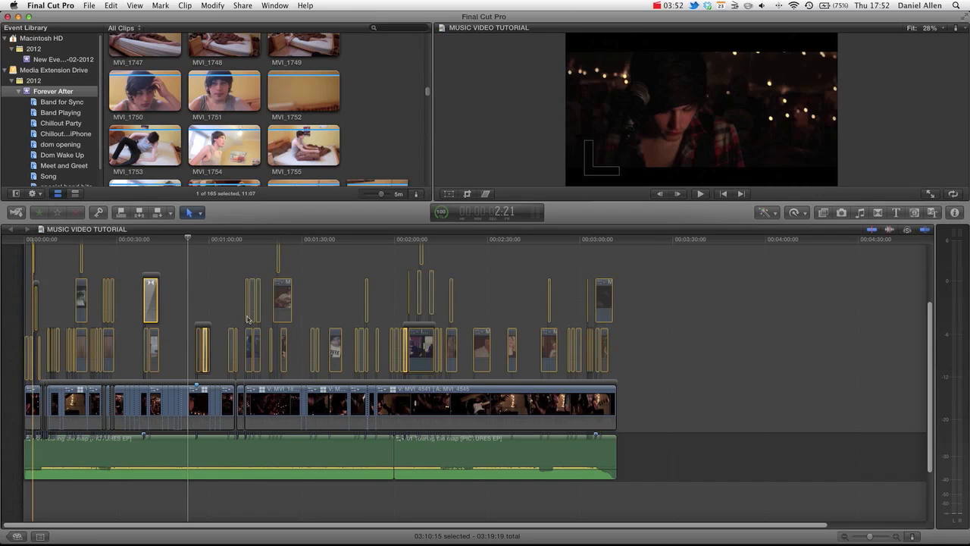
left_click(496, 274)
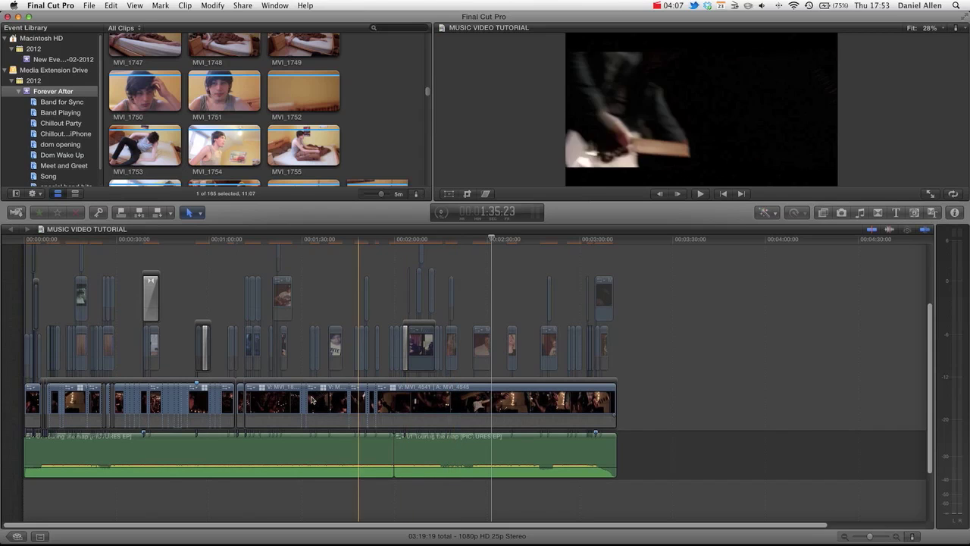
Play the last multicam clip at higher volume and stop around 2:25.
left_click(459, 394)
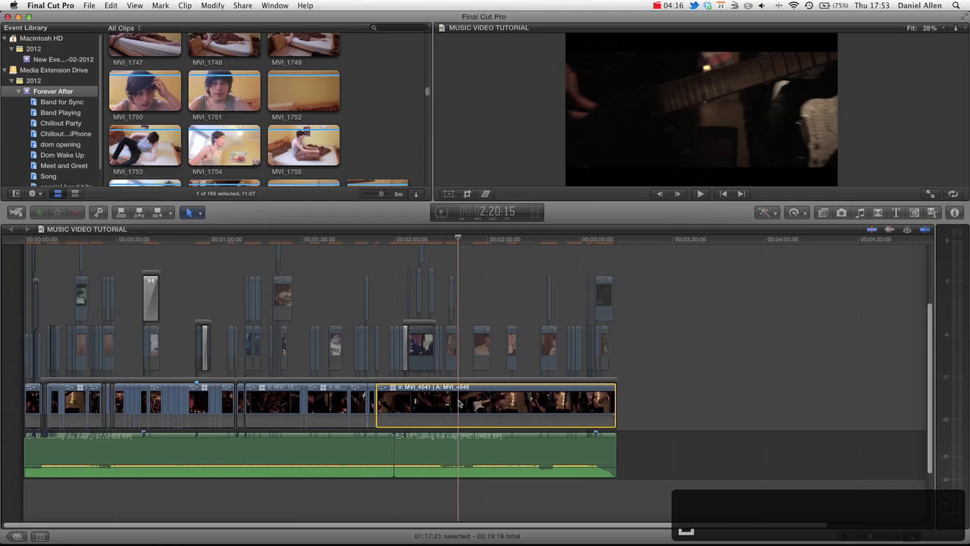
key("space")
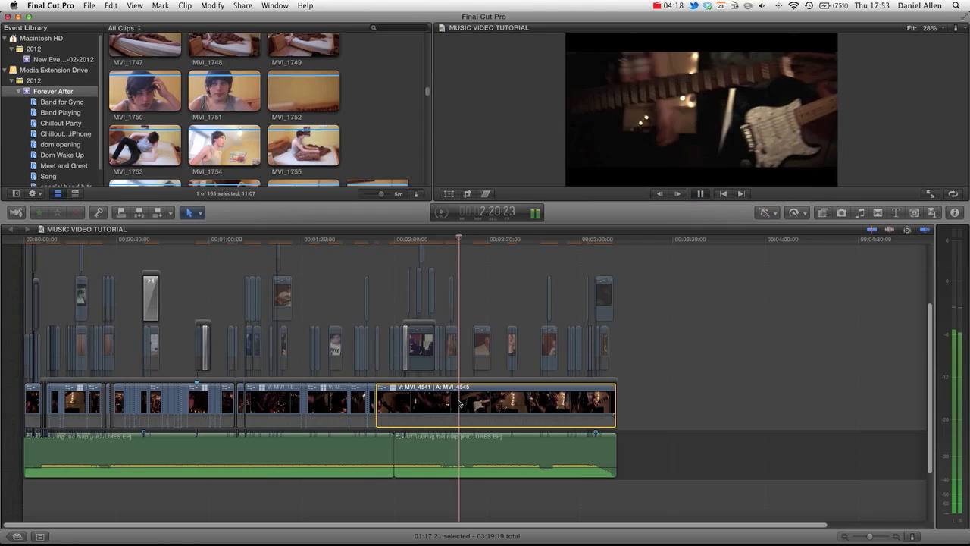
key("XF86AudioRaiseVolume")
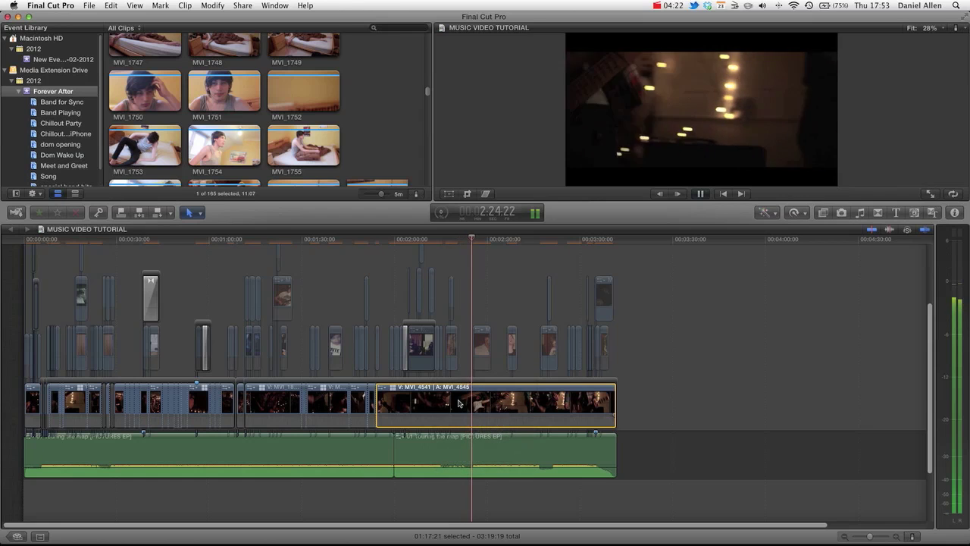
key("space")
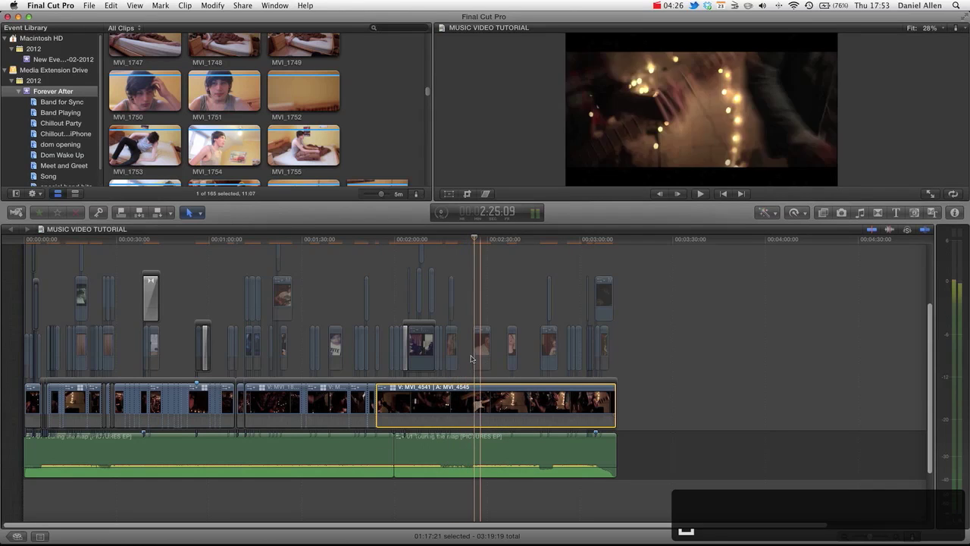
Zoom in at the playhead and step ten frames back and forth to compare the cut.
key("super+equal")
key("super+equal")
key("super+equal")
key("super+equal")
key("super+equal")
key("super+equal")
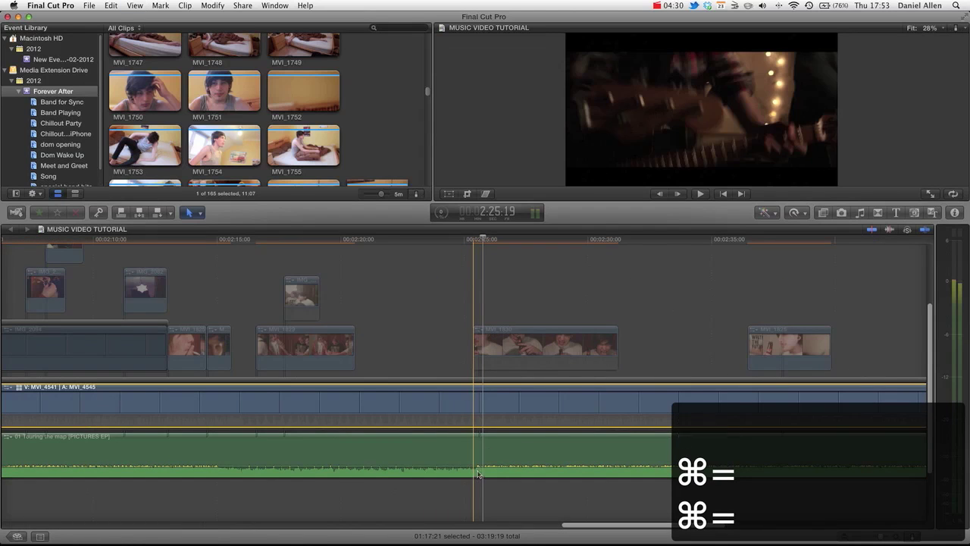
scroll(480, 469, "down", 3)
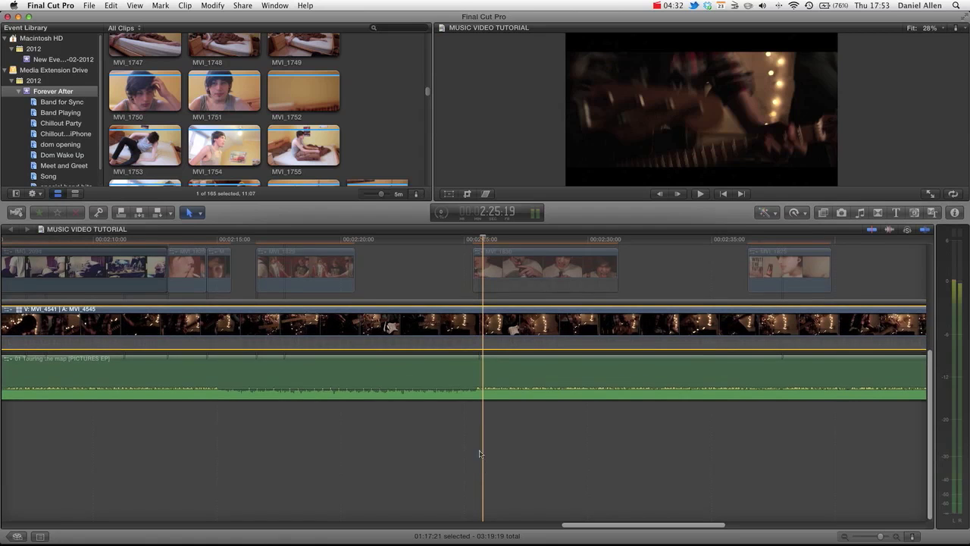
key("shift+Left")
key("shift+Right")
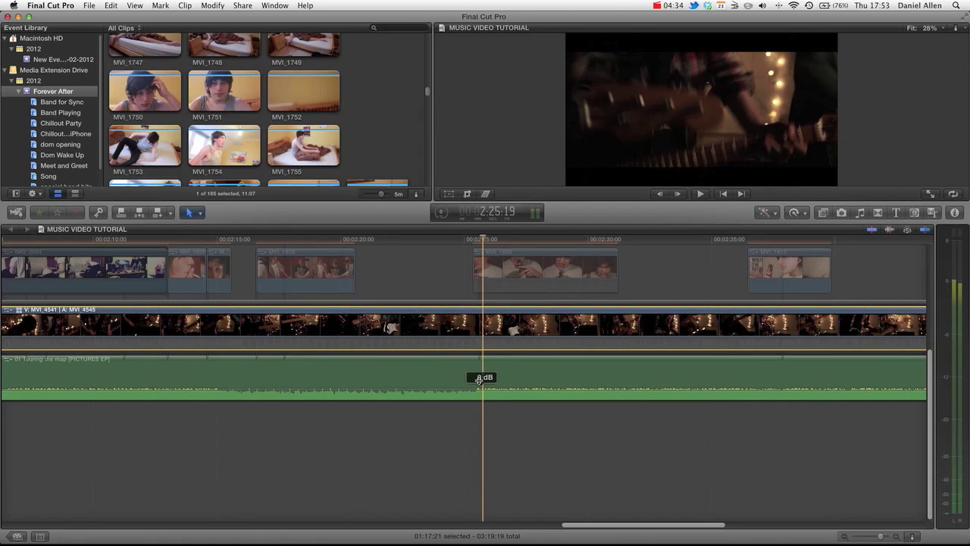
key("shift+Left")
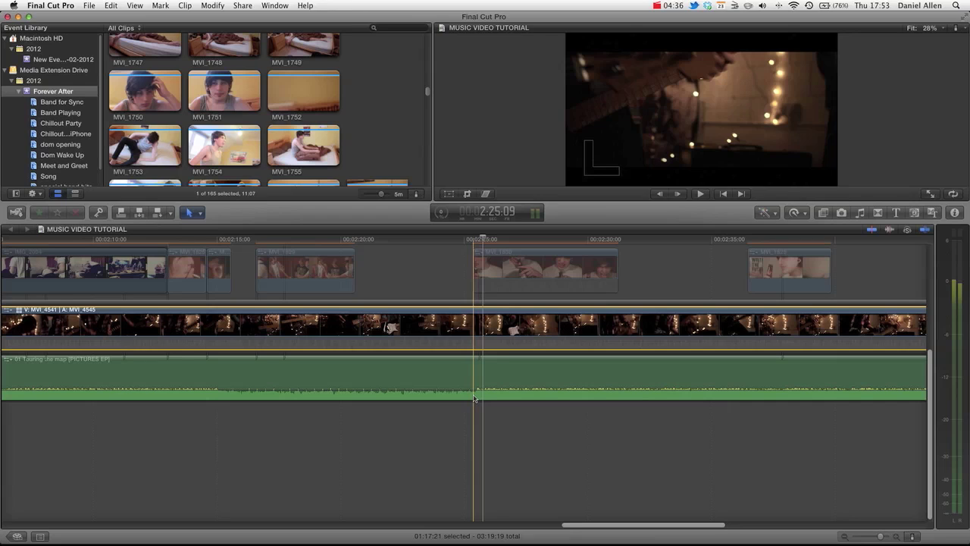
key("shift+Right")
key("shift+Left")
key("shift+Right")
key("shift+Left")
key("shift+Left")
key("shift+Left")
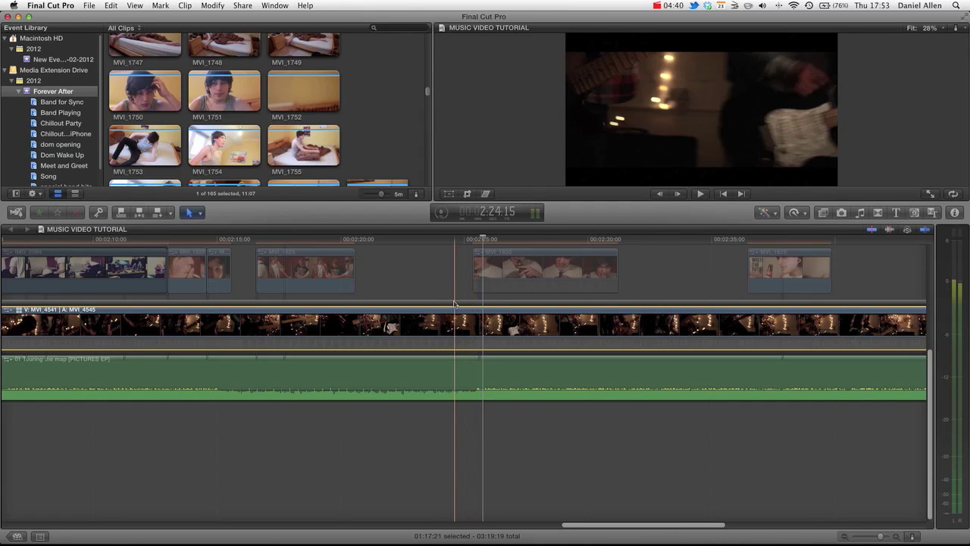
Send the event browser to a second display and show the multicam Angle Viewer.
key("shift+Right")
key("shift+Right")
key("shift+Right")
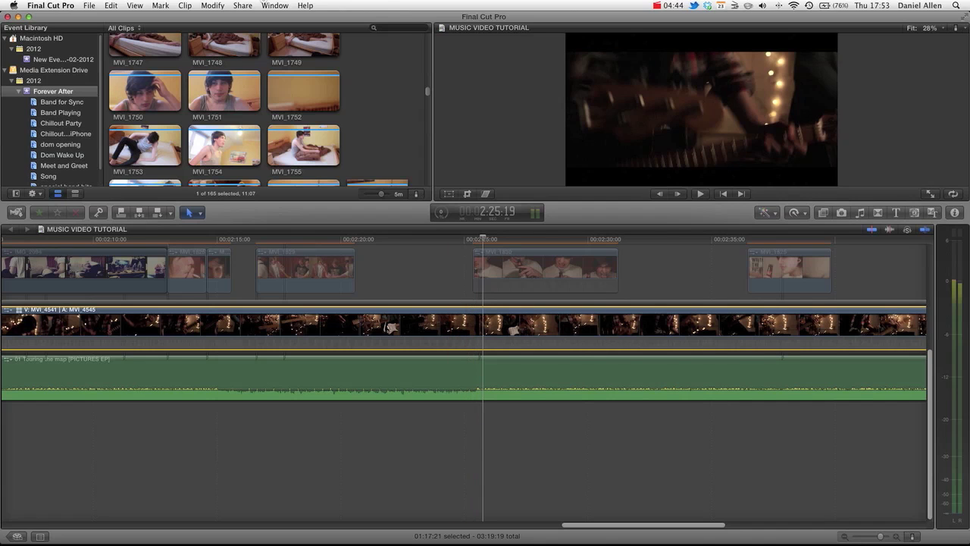
left_click(270, 5)
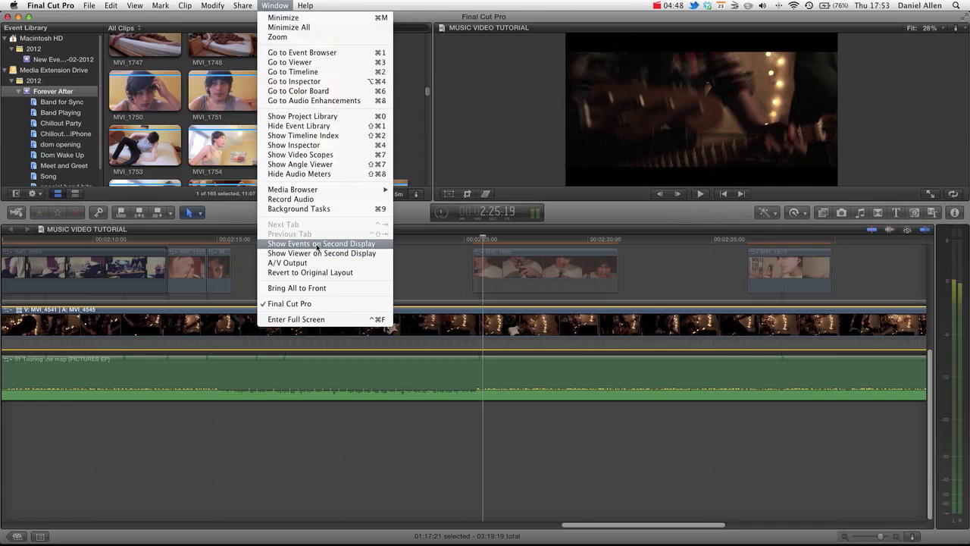
left_click(317, 243)
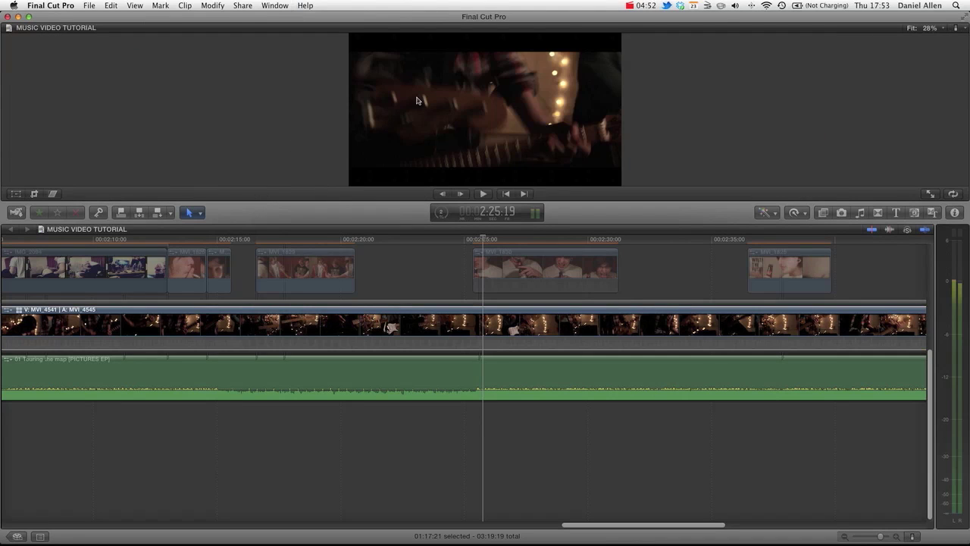
left_click(961, 29)
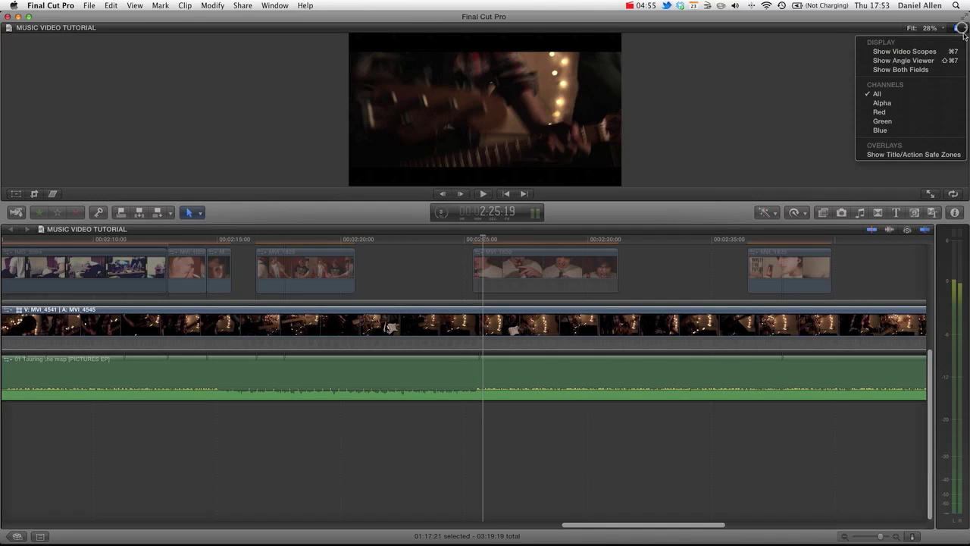
left_click(901, 62)
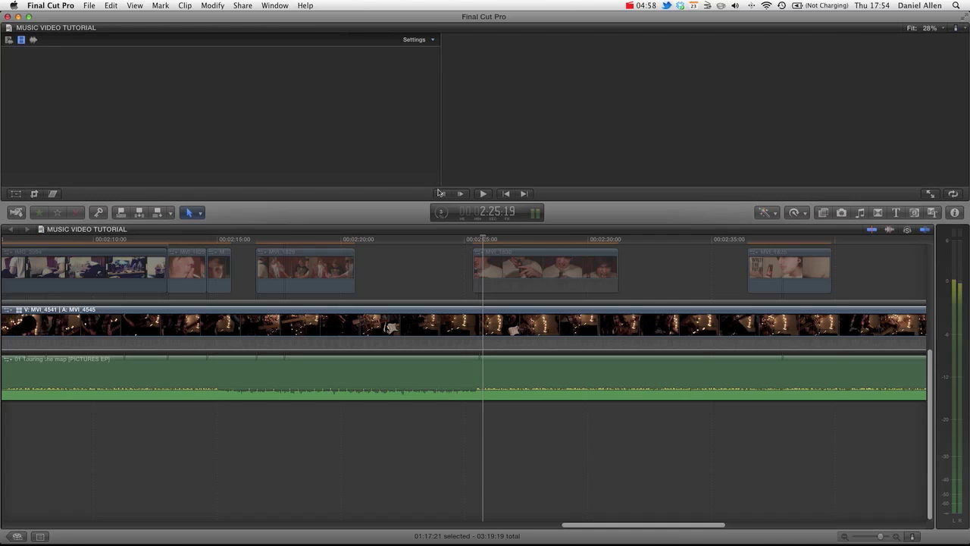
Enlarge the Angle Viewer and switch between angle Bank 1 and Bank 2.
left_click_drag(408, 204, 405, 282)
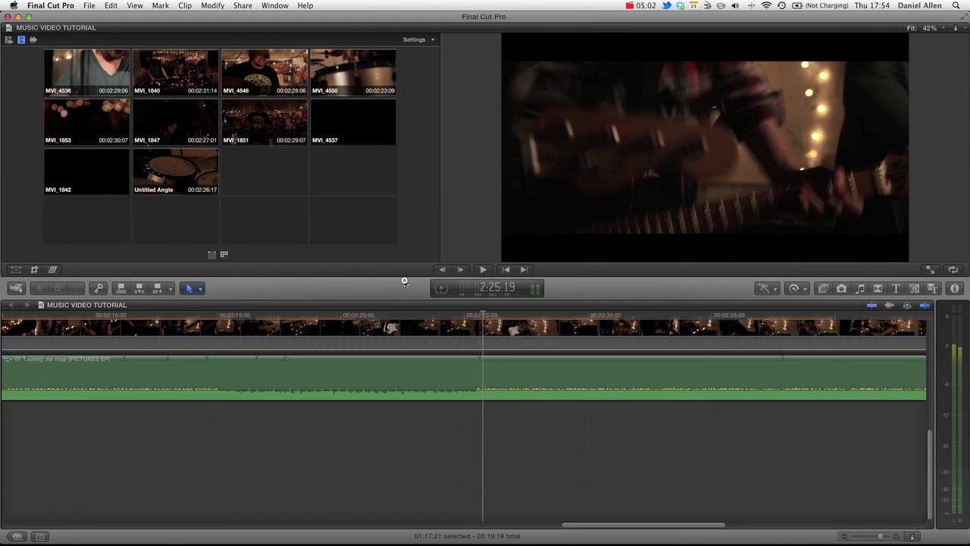
left_click(213, 257)
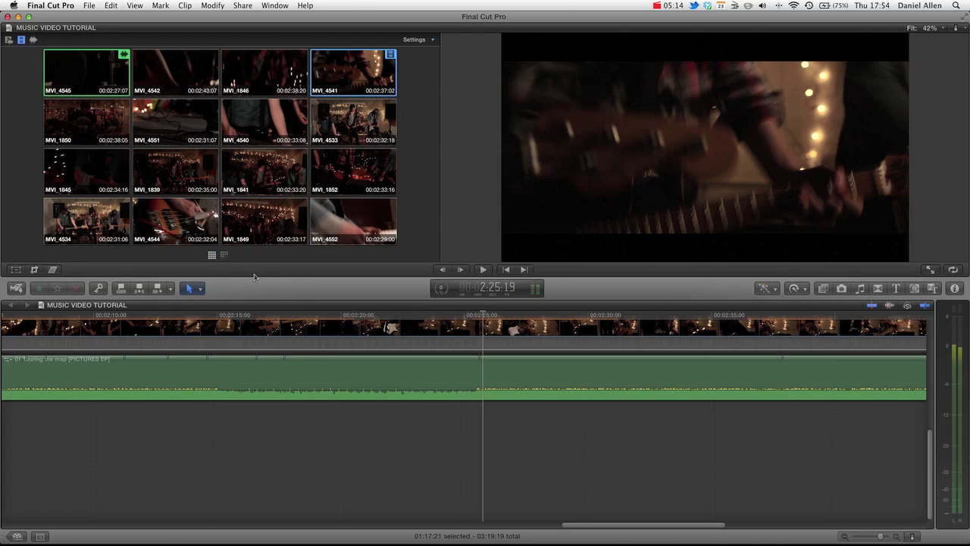
left_click(221, 256)
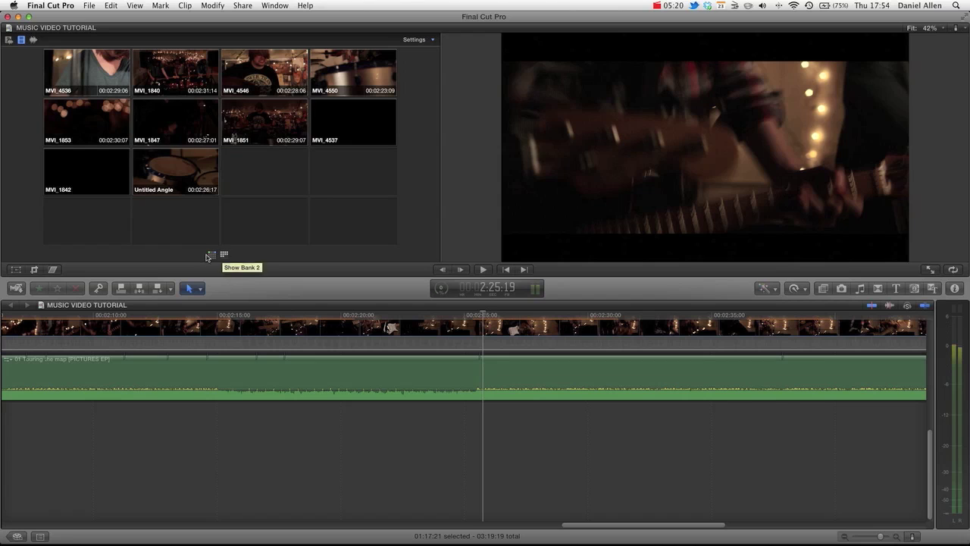
Return to the first angle bank and play the song to find a cut point.
left_click(213, 256)
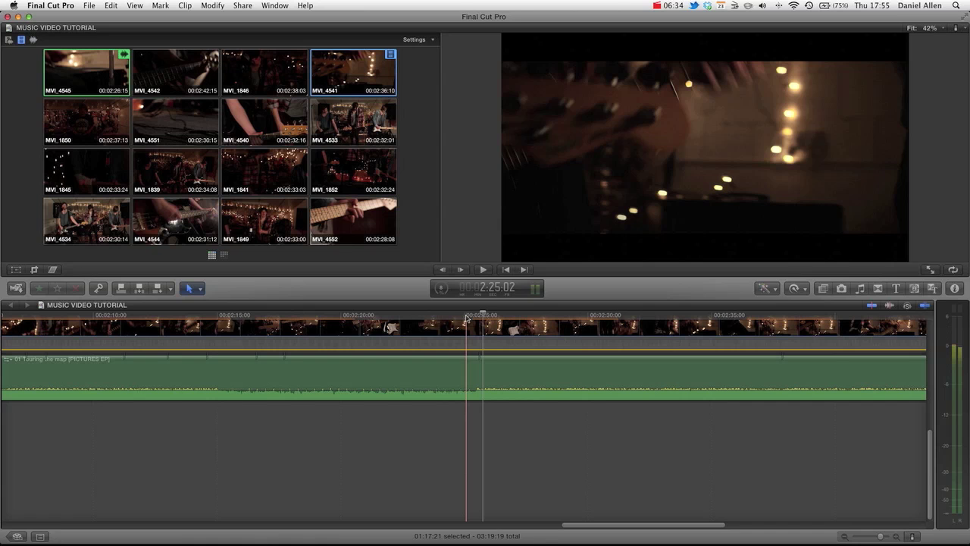
key("space")
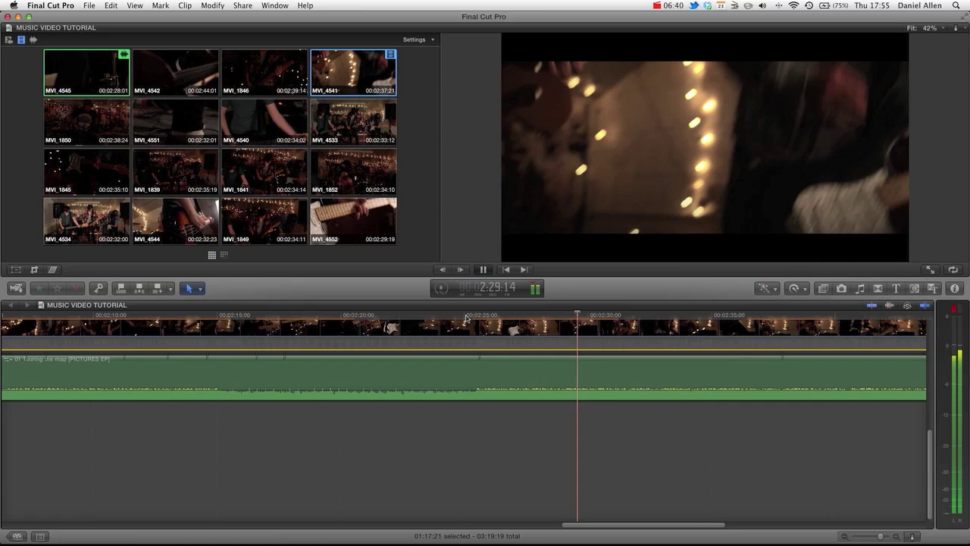
key("space")
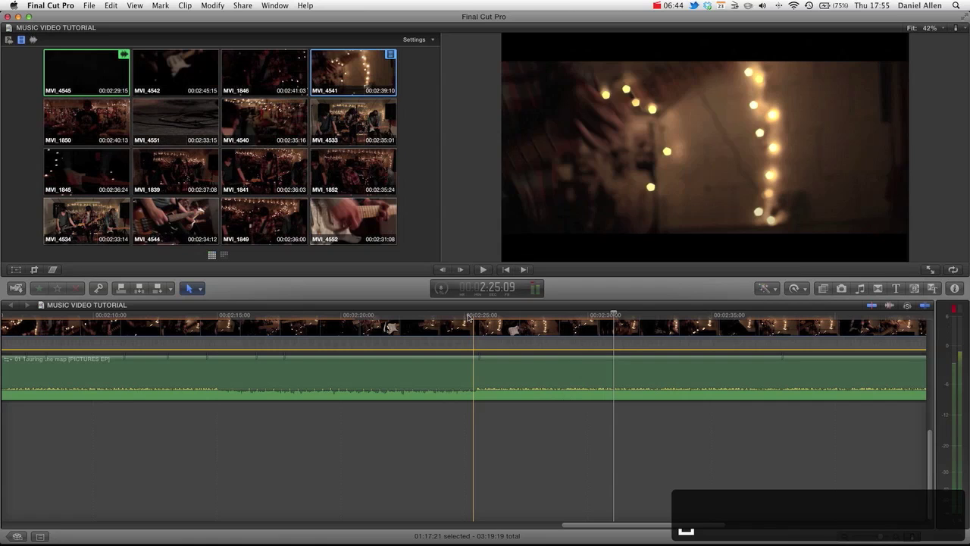
Park the playhead at 2:25:09 and cut to the MVI_4533 angle there.
left_click(470, 315)
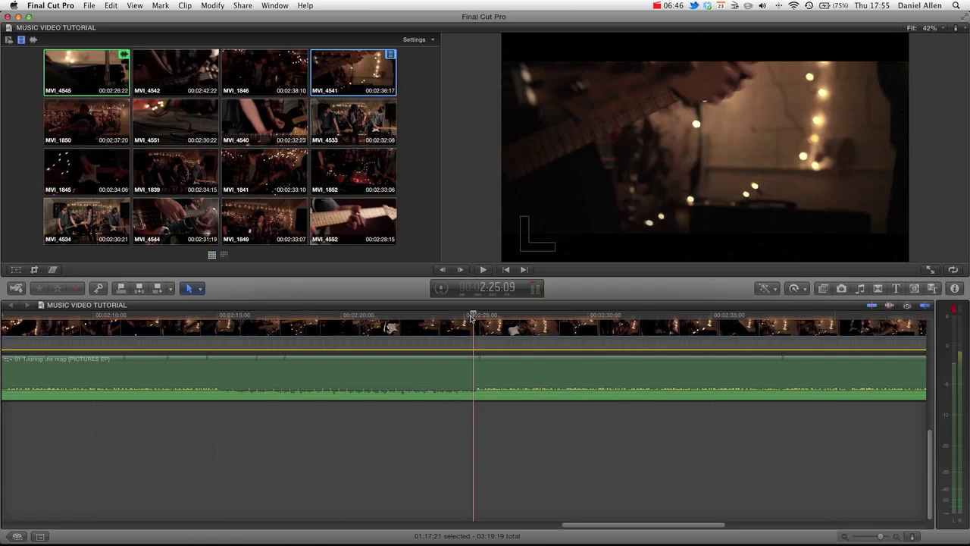
key("Left")
key("Left")
key("Left")
key("Left")
key("Left")
key("Left")
key("Left")
key("Left")
key("Left")
key("Left")
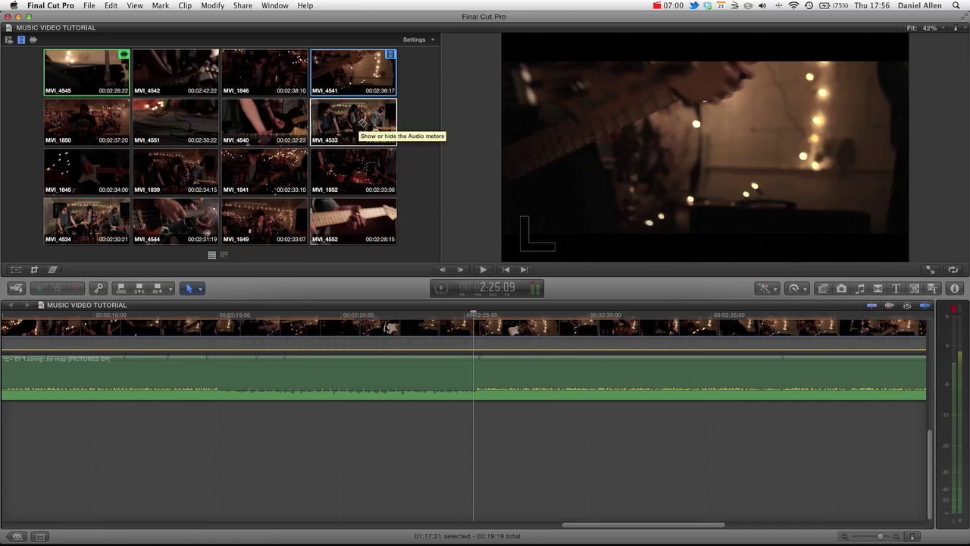
left_click(363, 123)
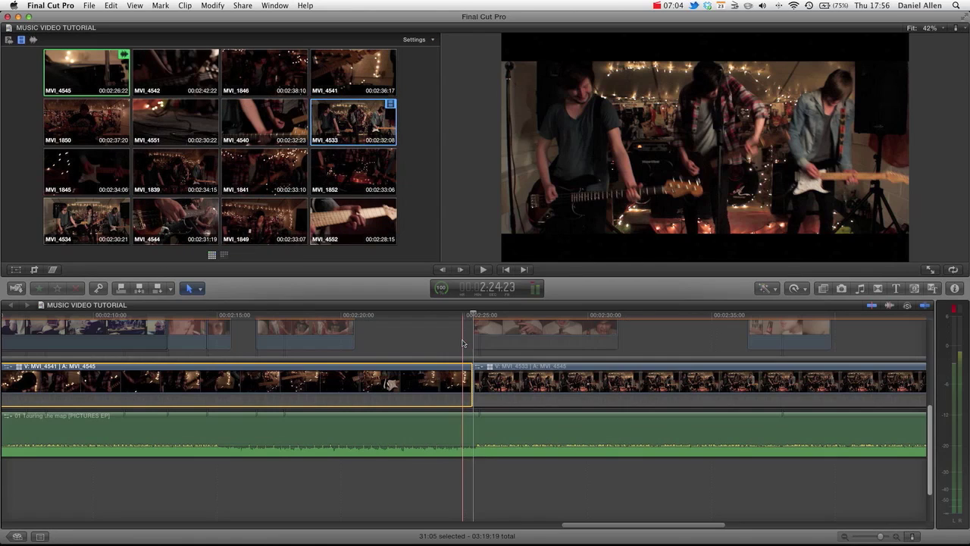
left_click(410, 362)
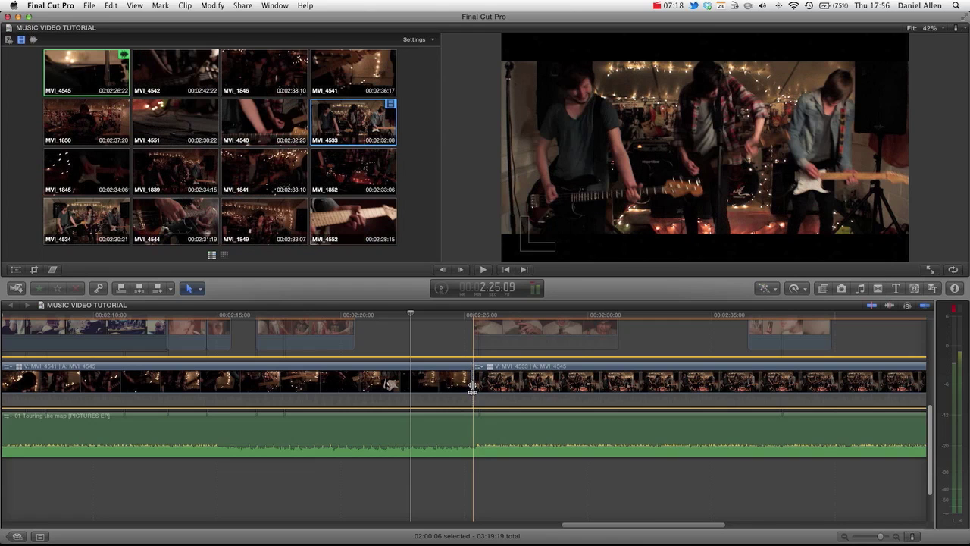
Roll the MVI_4541/MVI_4533 angle cut, then return the playhead to 2:25:09.
mouse_move(472, 384)
left_mouse_down()
mouse_move(500, 381)
mouse_move(475, 377)
left_mouse_up()
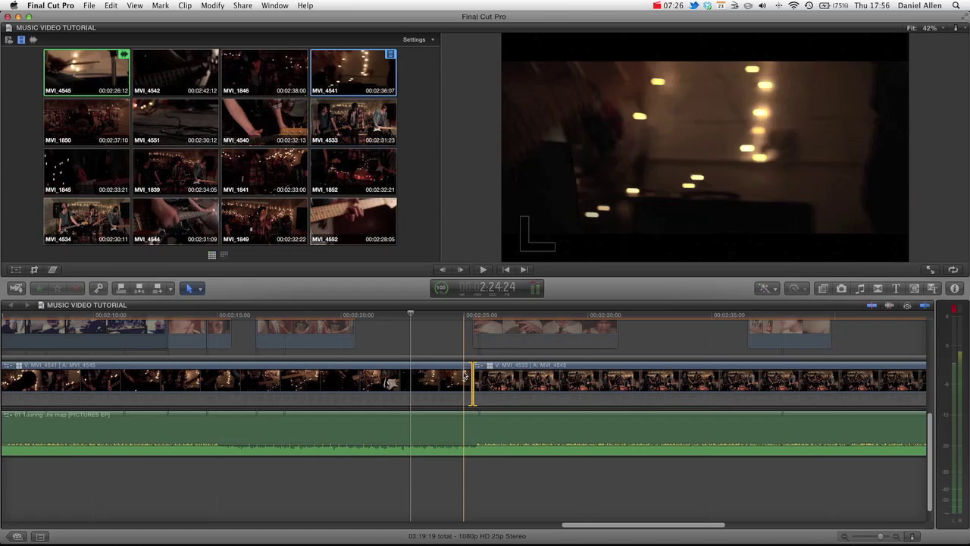
left_click(473, 318)
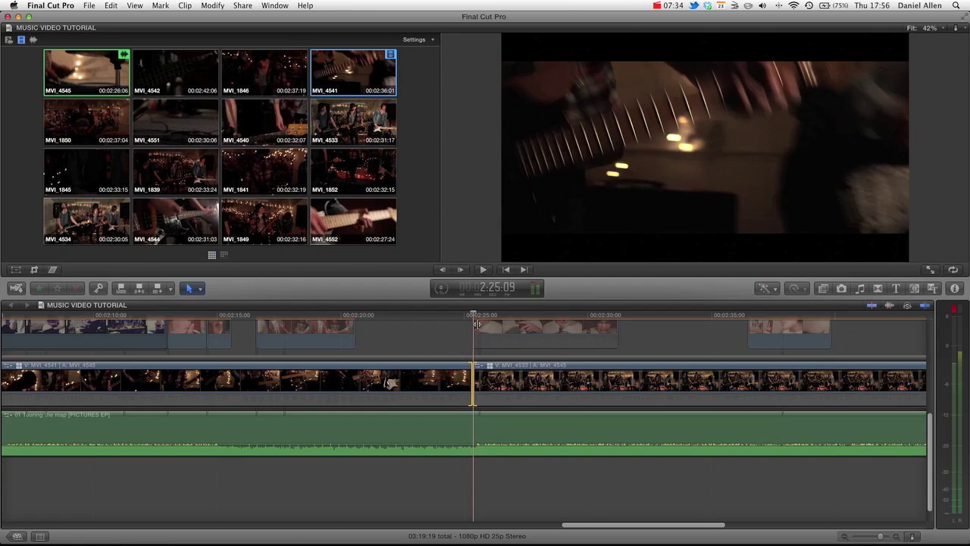
Hide the Angle Viewer and play back across the 2:25:09 cut to MVI_4533.
left_click(956, 28)
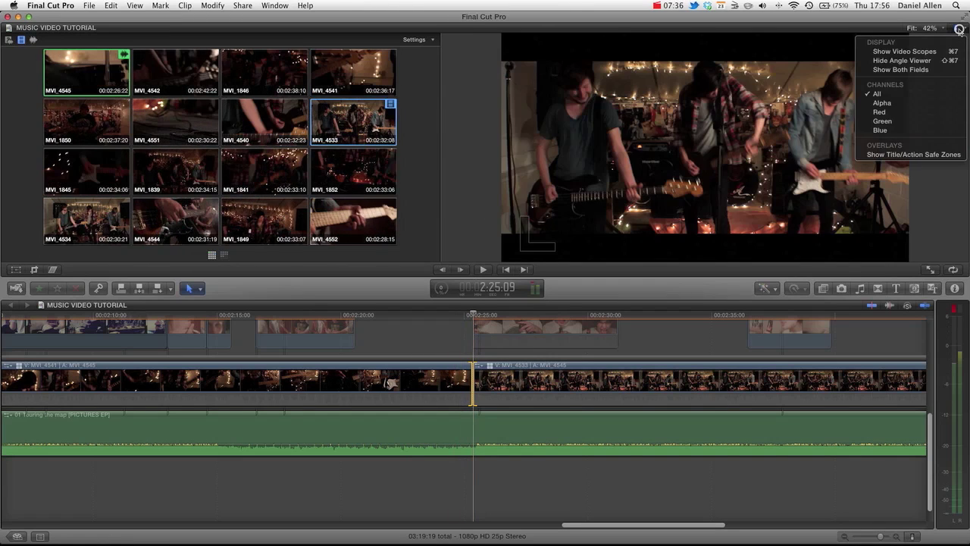
left_click(917, 61)
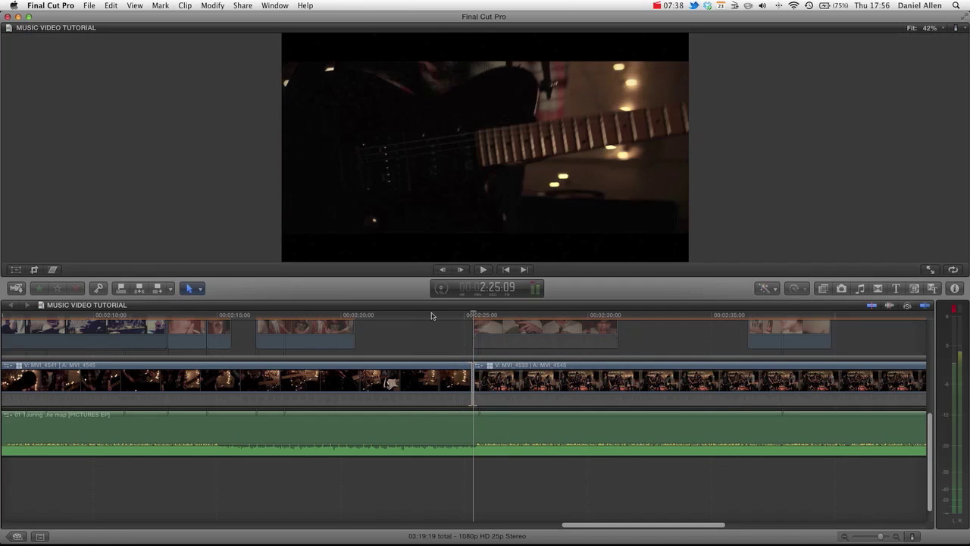
key("space")
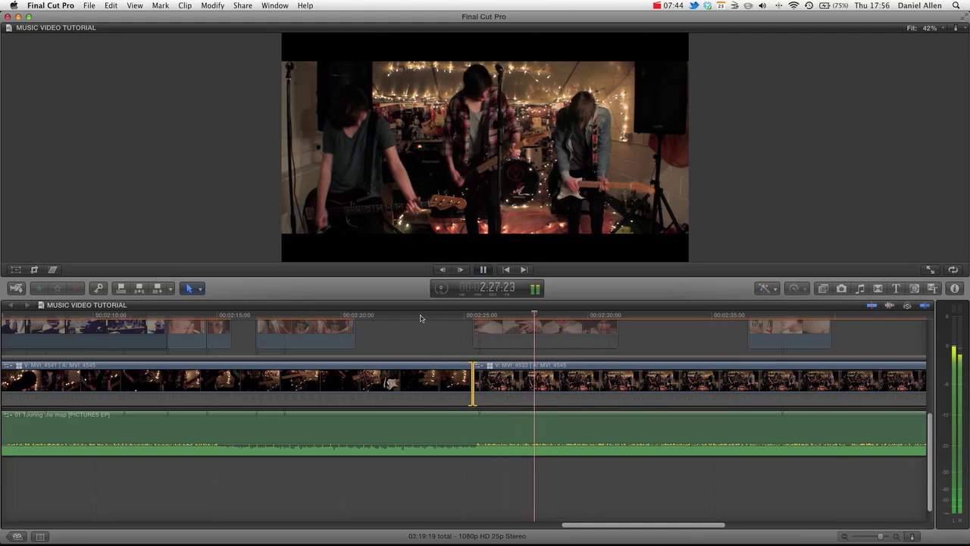
key("space")
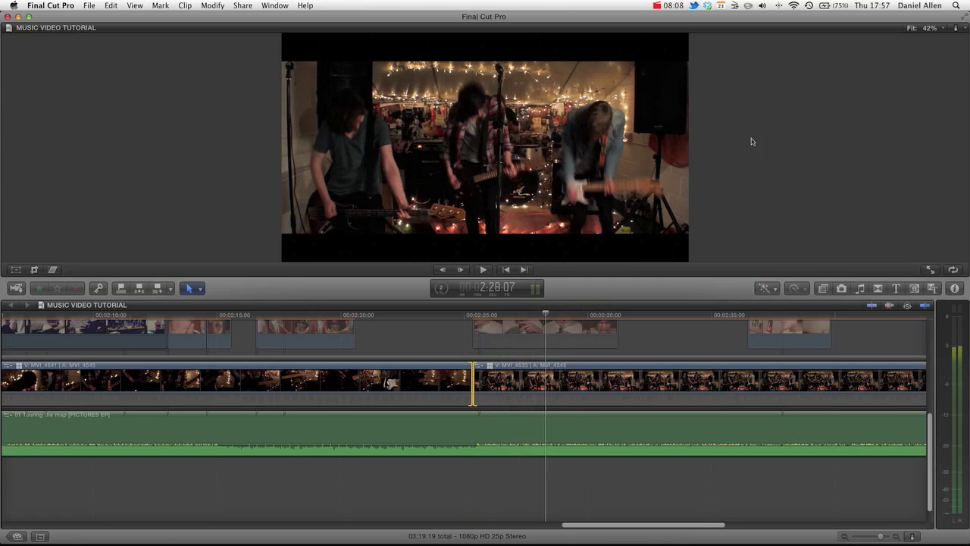
Bring the Angle Viewer back and set it to show 4 angles.
left_click(963, 31)
left_click(913, 50)
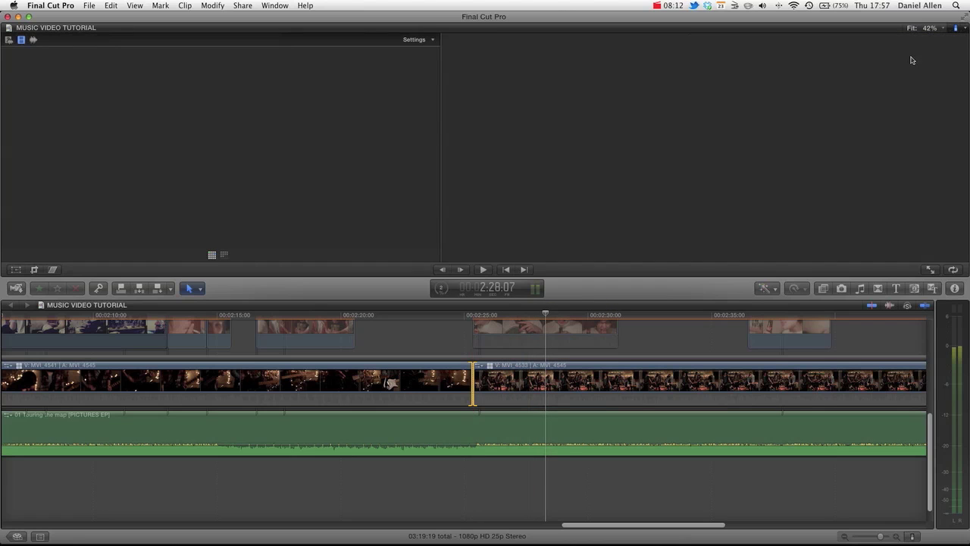
left_click(422, 41)
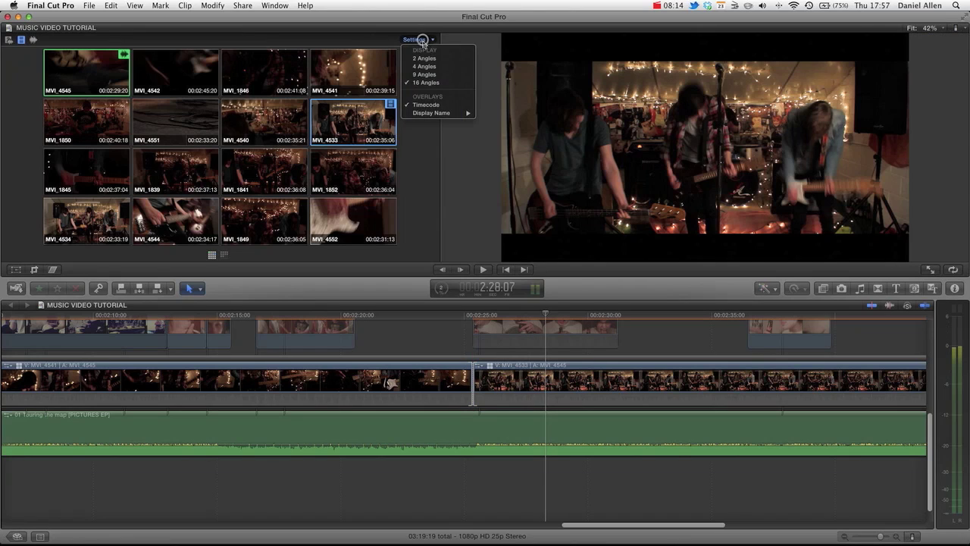
left_click(425, 67)
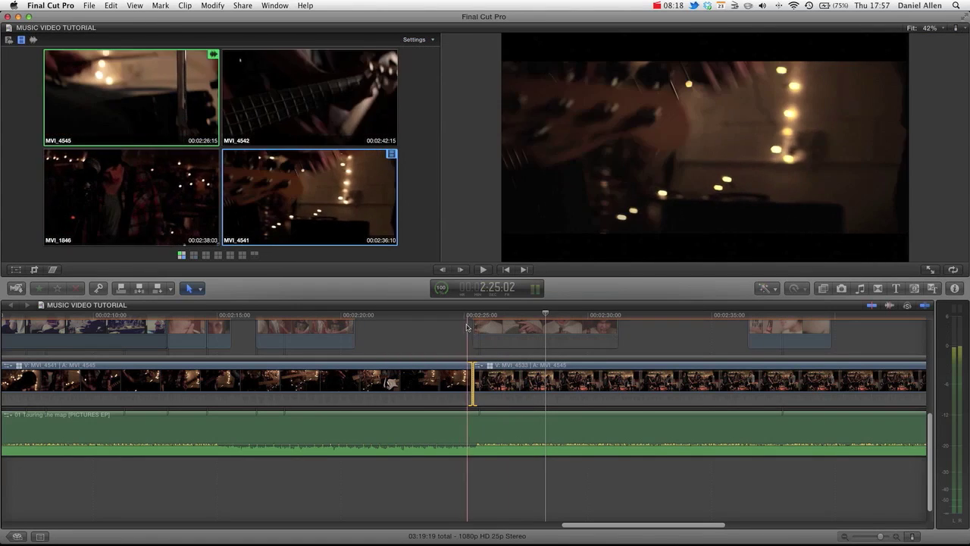
Play from the cut, page to the MVI_1845/MVI_1841 bank, and replay from the previous edit.
key("space")
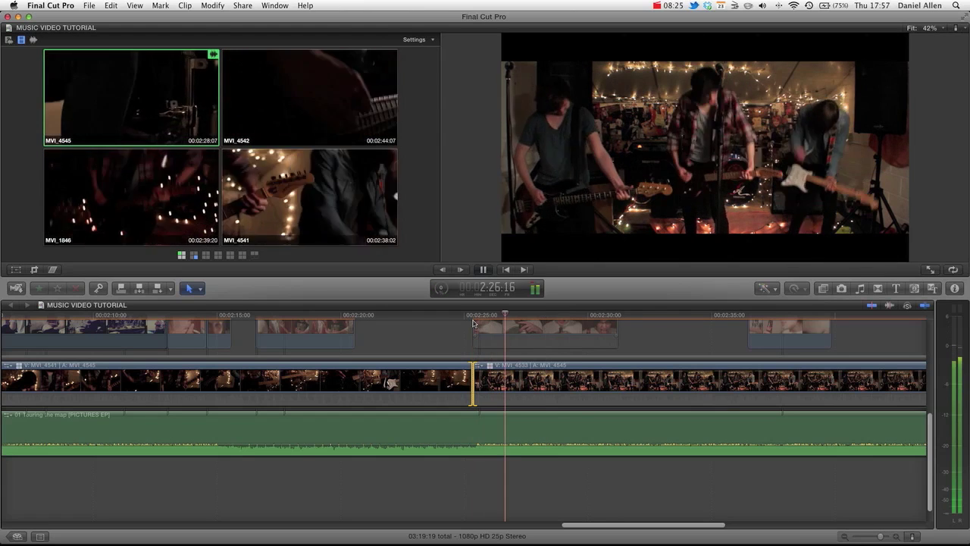
key("space")
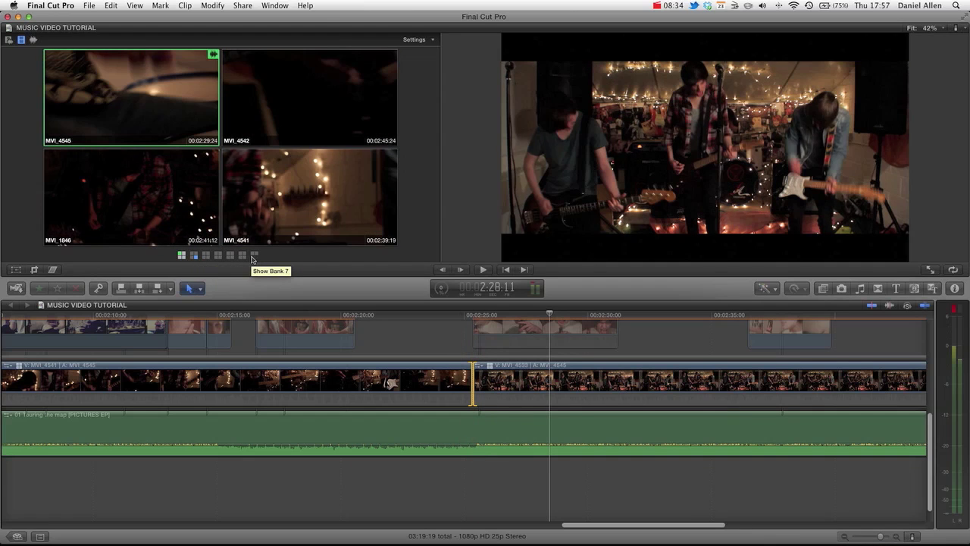
left_click(195, 257)
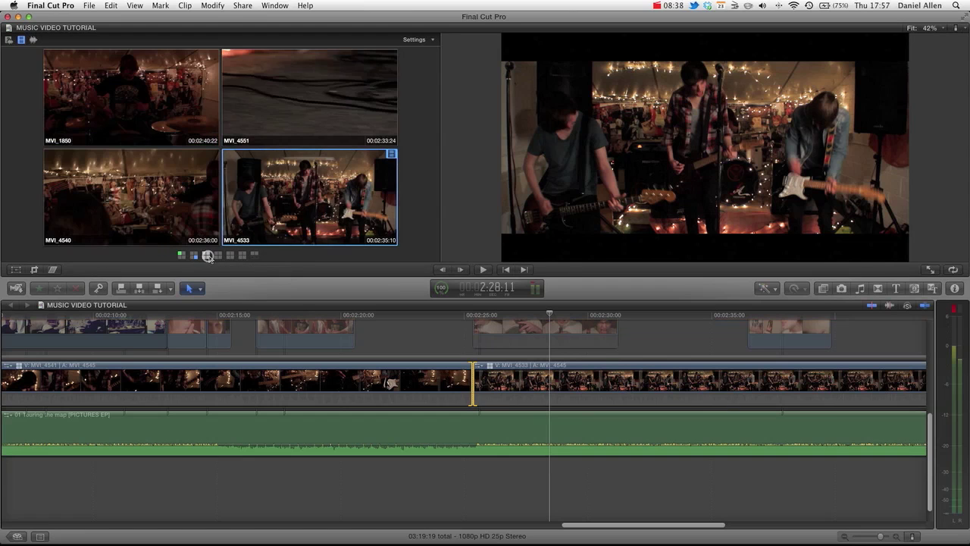
left_click(205, 256)
left_click(506, 269)
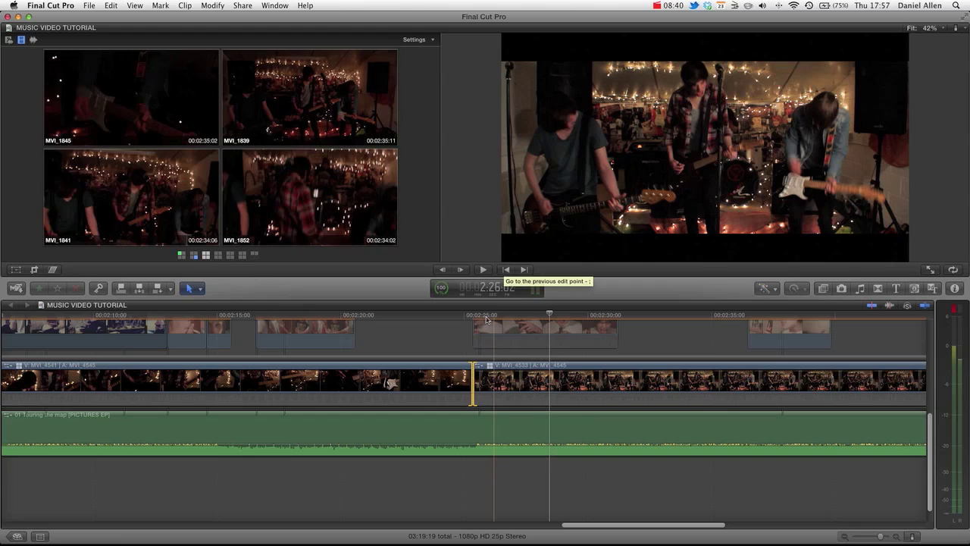
key("space")
Switch the Angle Viewer to 16 angles, page to the Untitled Angle bank, and play.
left_click(414, 40)
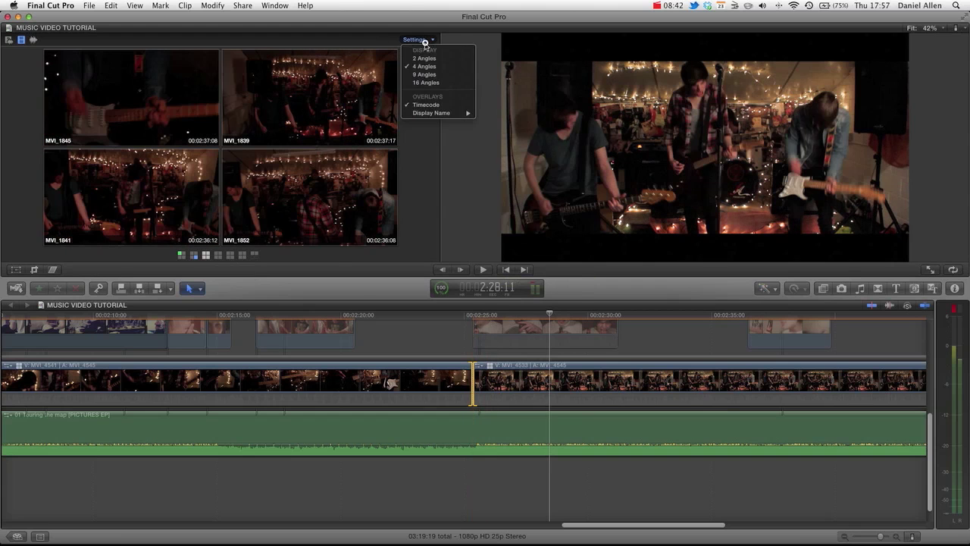
left_click(441, 84)
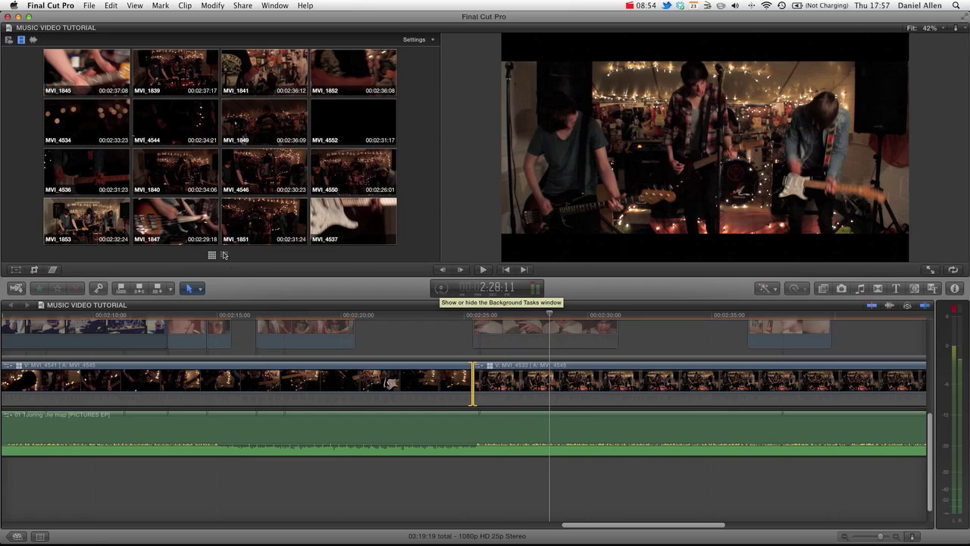
left_click(224, 254)
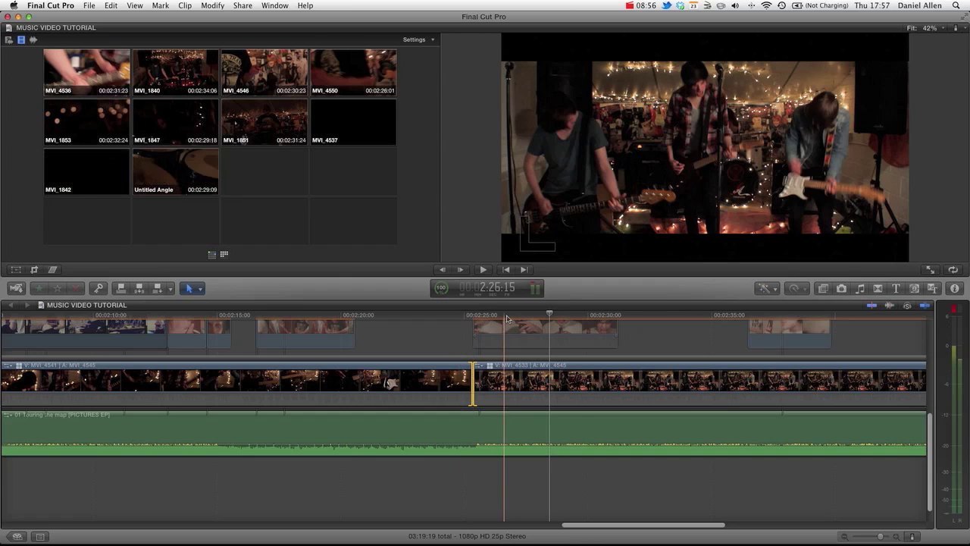
key("space")
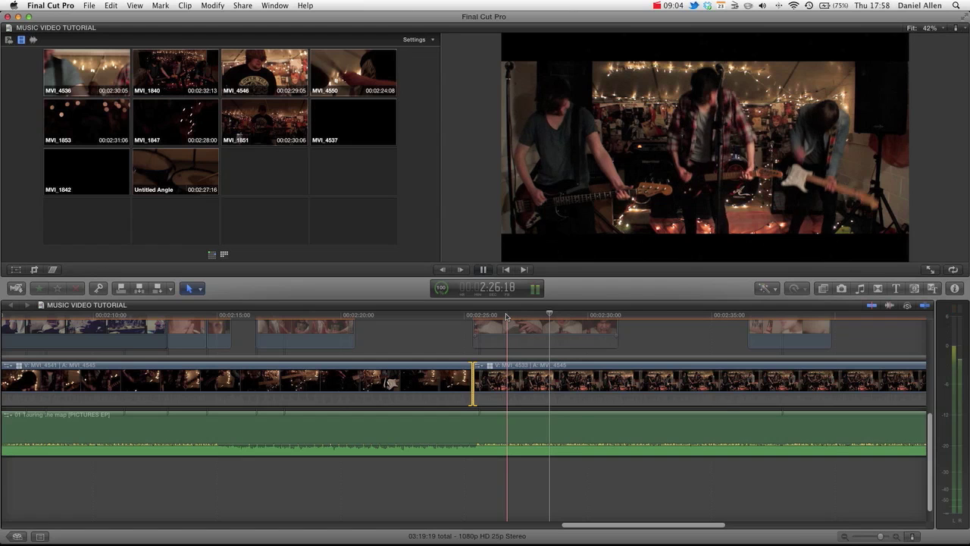
key("space")
key("space")
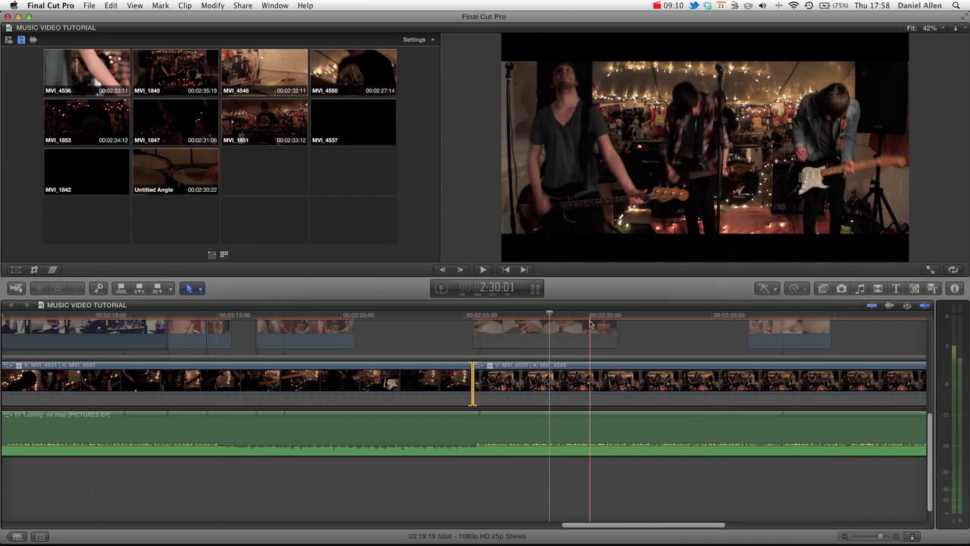
Cut the MVI_4533 multicam clip to the Untitled Angle drum shot at 2:30:01.
left_click(589, 322)
left_click(590, 369)
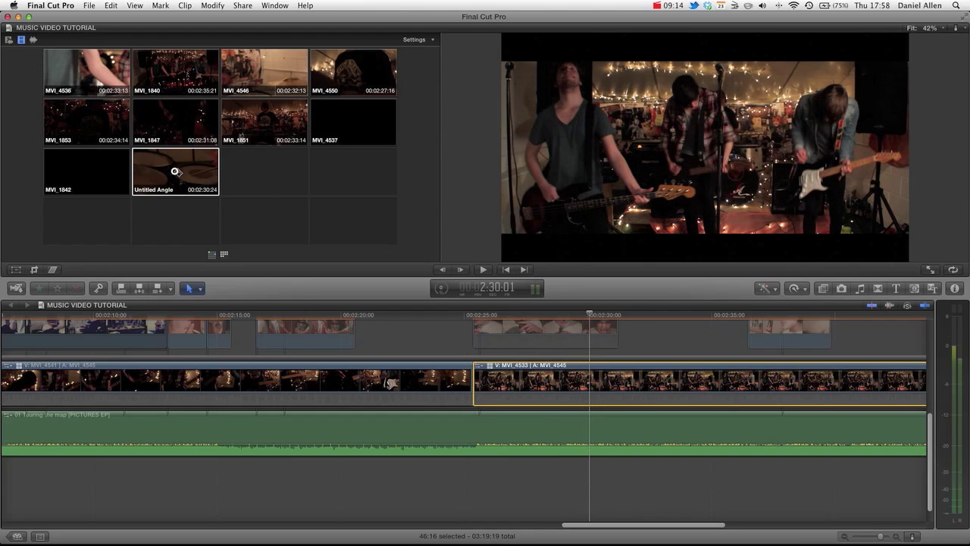
left_click(174, 171)
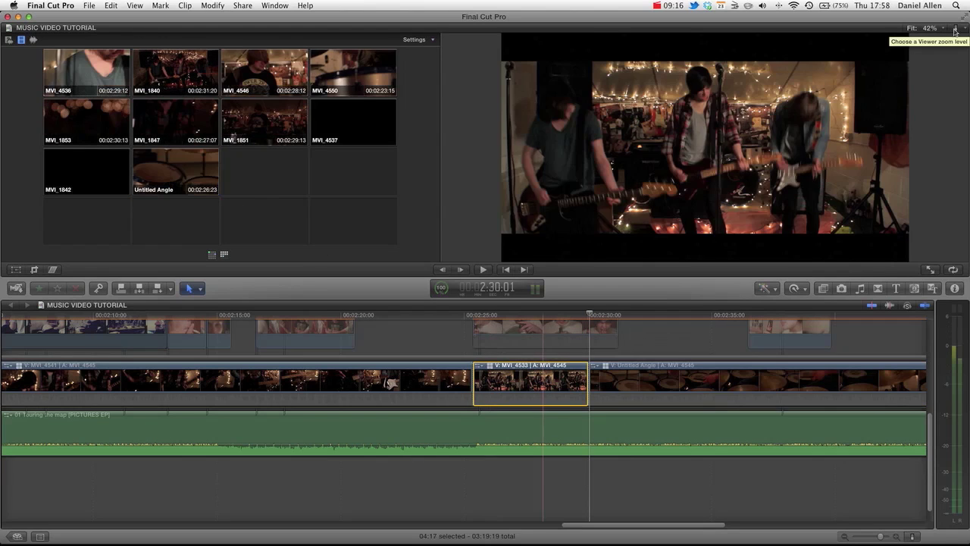
Hide the Angle Viewer, review the drum cut to 2:33:13, then reopen it with Cmd-Shift-7.
left_click(955, 28)
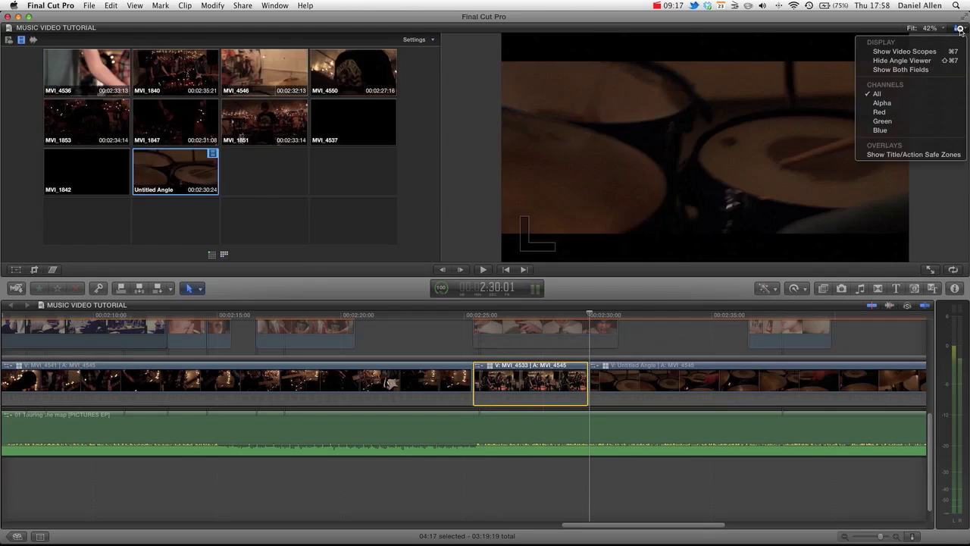
left_click(906, 61)
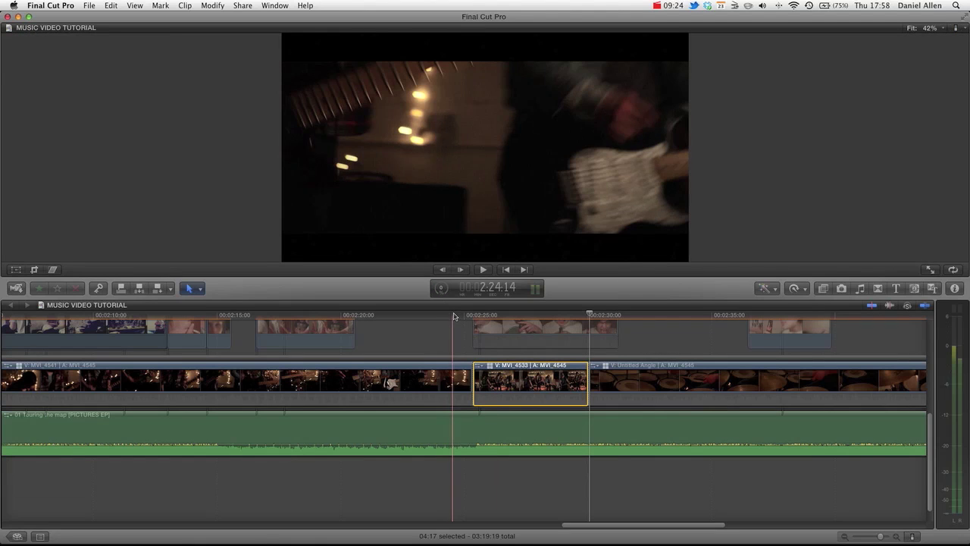
key("space")
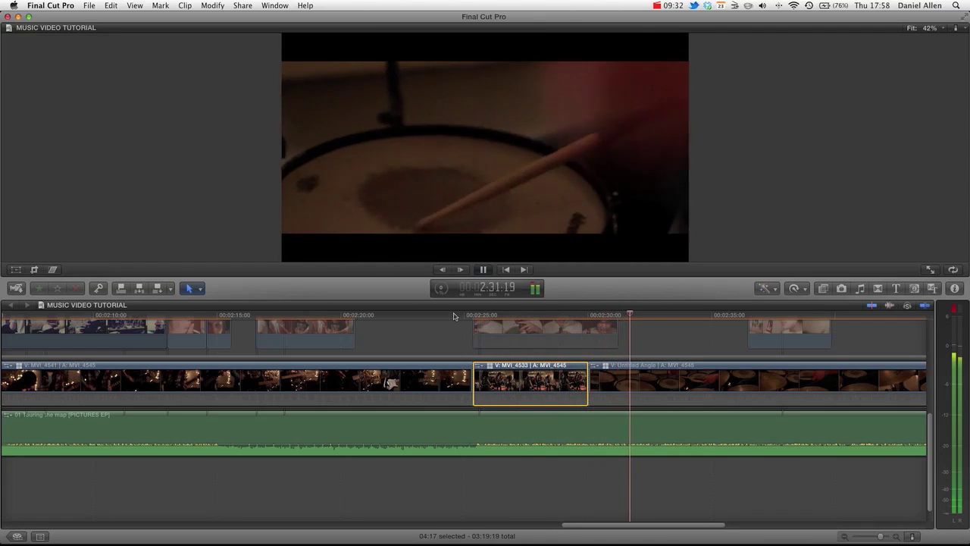
key("space")
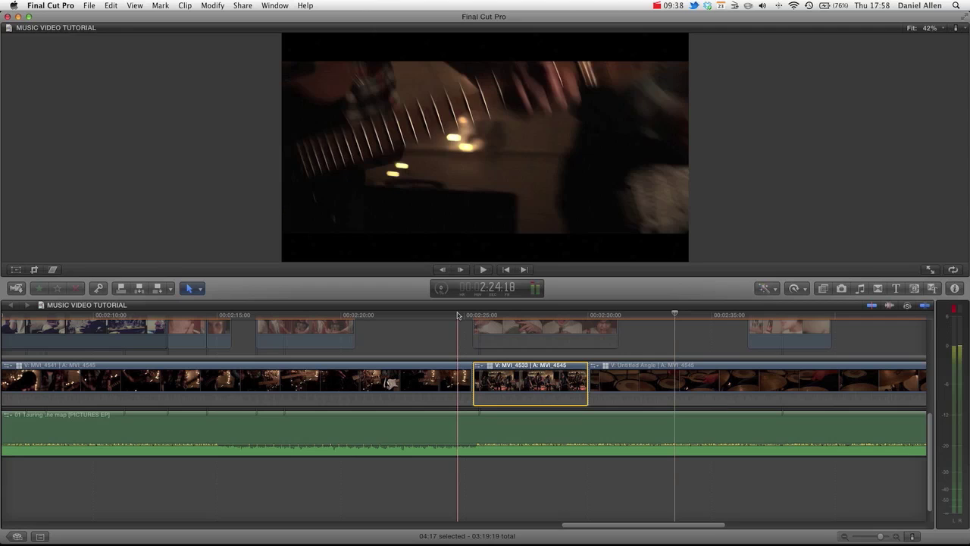
key("super+shift+7")
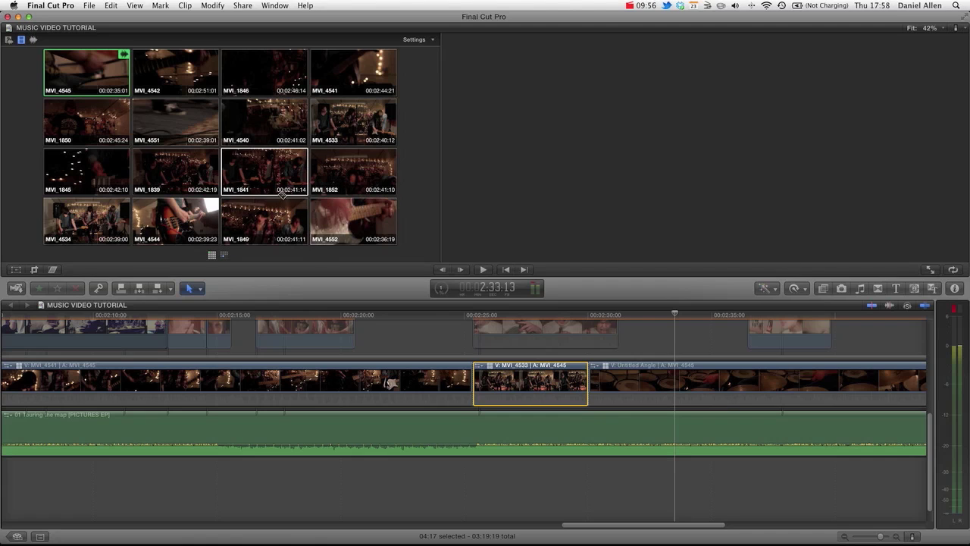
Cut the multicam to angle MVI_1841 at 2:33:13 and hide the Angle Viewer.
left_click(286, 176)
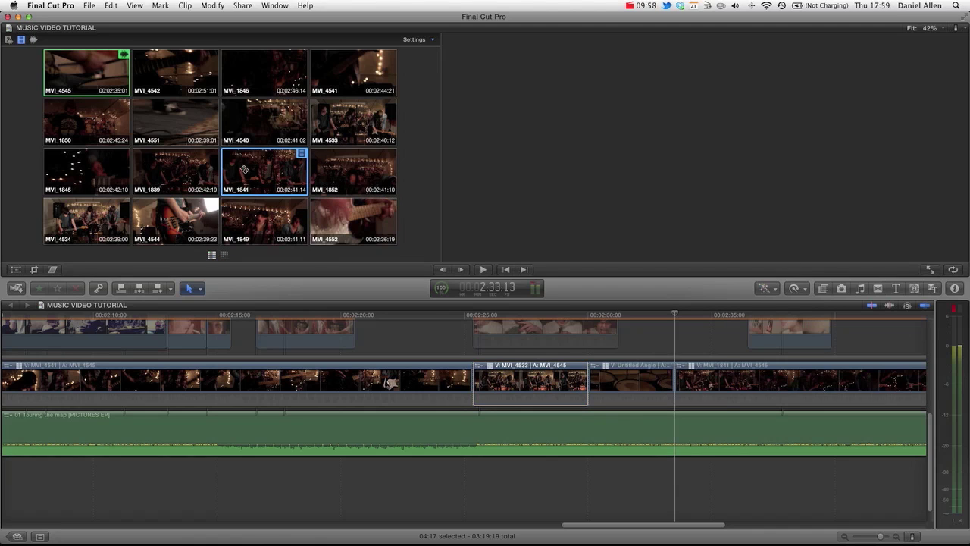
left_click(524, 382)
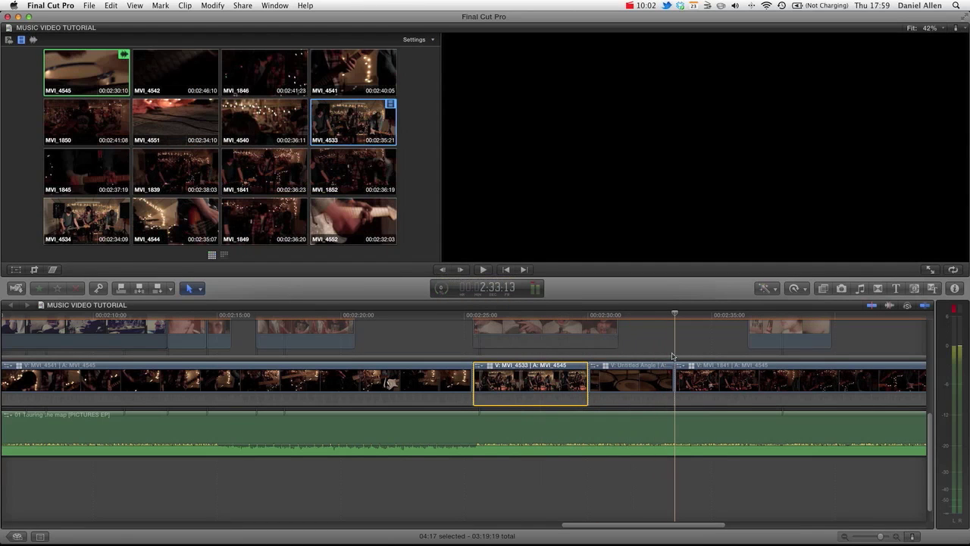
key("super+shift+7")
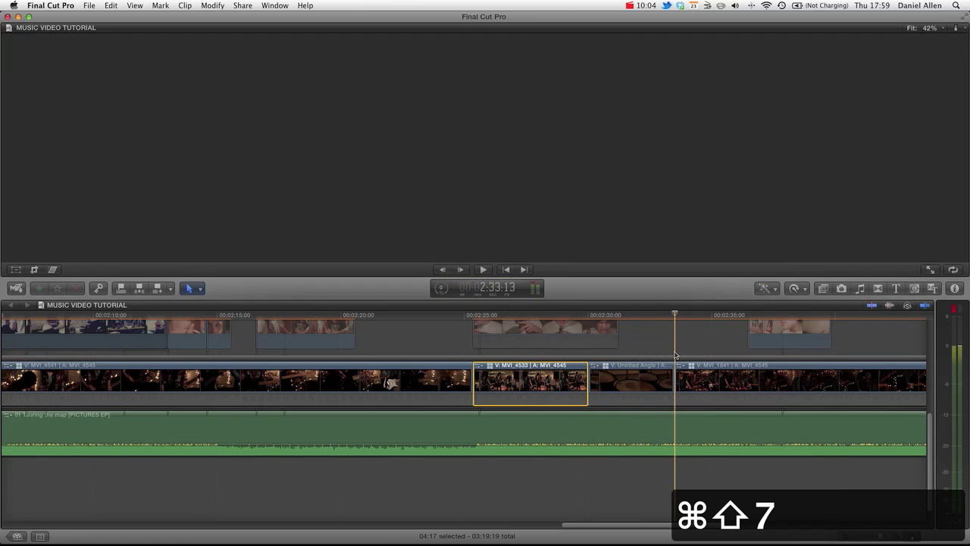
Play back from 2:32:05 to review the MVI_1841 cut.
key("space")
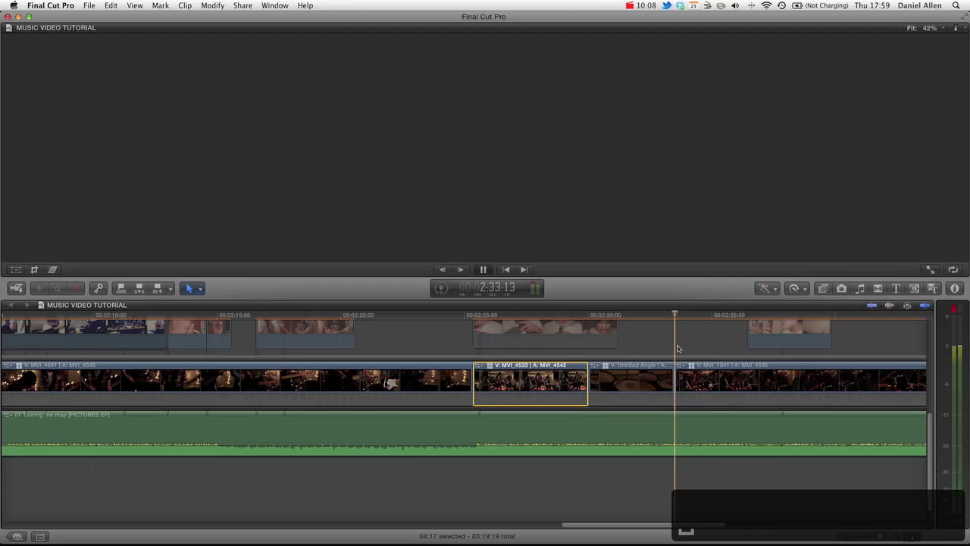
left_click(643, 316)
key("space")
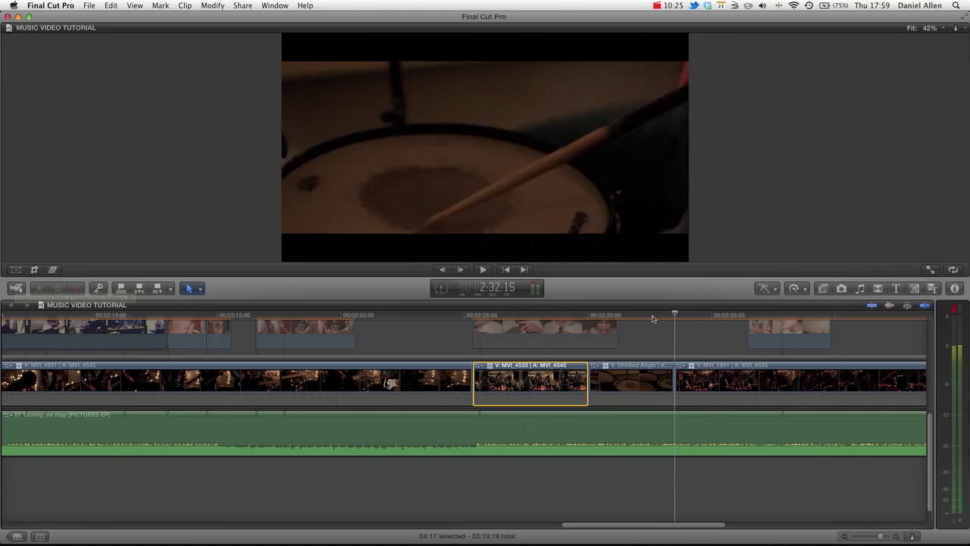
Park the playhead at 2:36:06 on the wide band shot and reopen the Angle Viewer.
left_click_drag(659, 316, 719, 311)
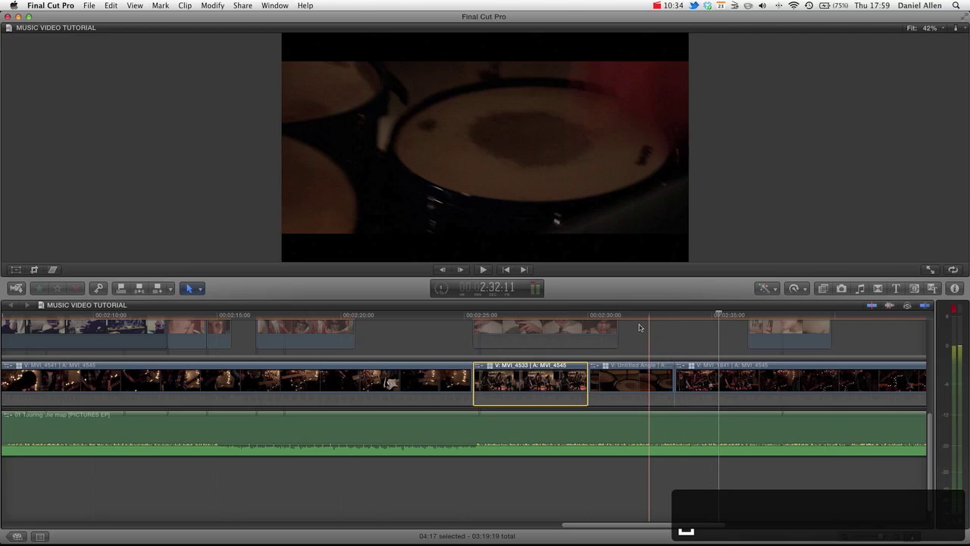
key("space")
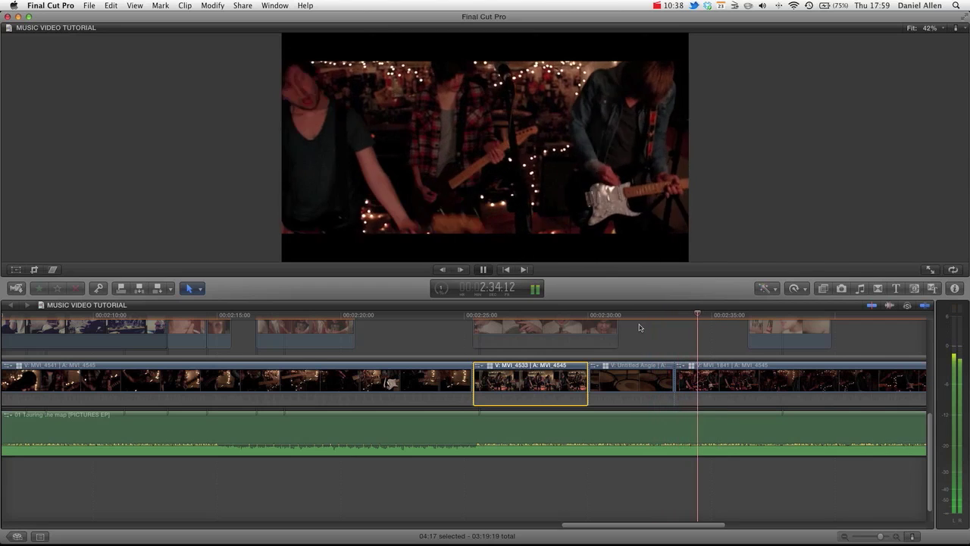
key("space")
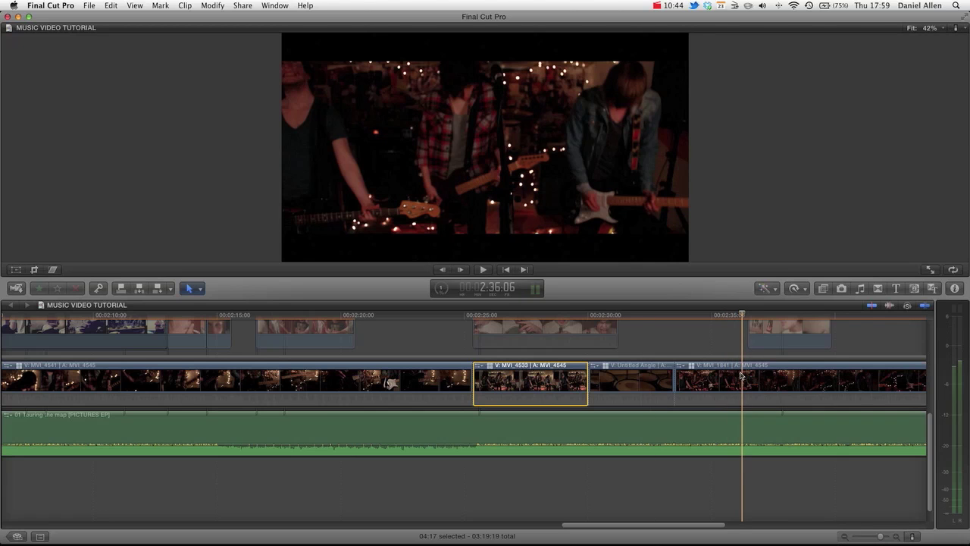
key("super+shift+7")
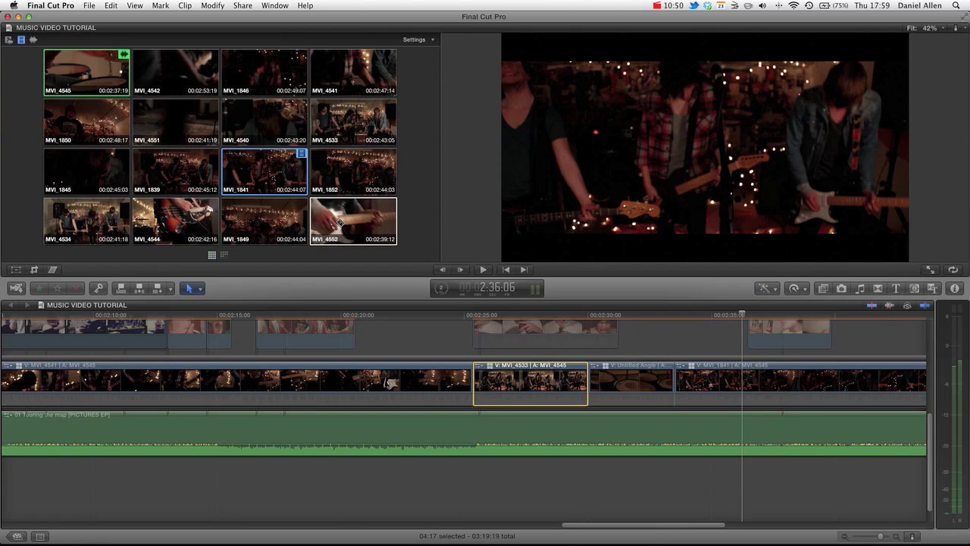
Cut to the MVI_4552 guitar close-up at 2:36:06, hide the Angle Viewer, and play the recent cuts.
left_click(340, 222)
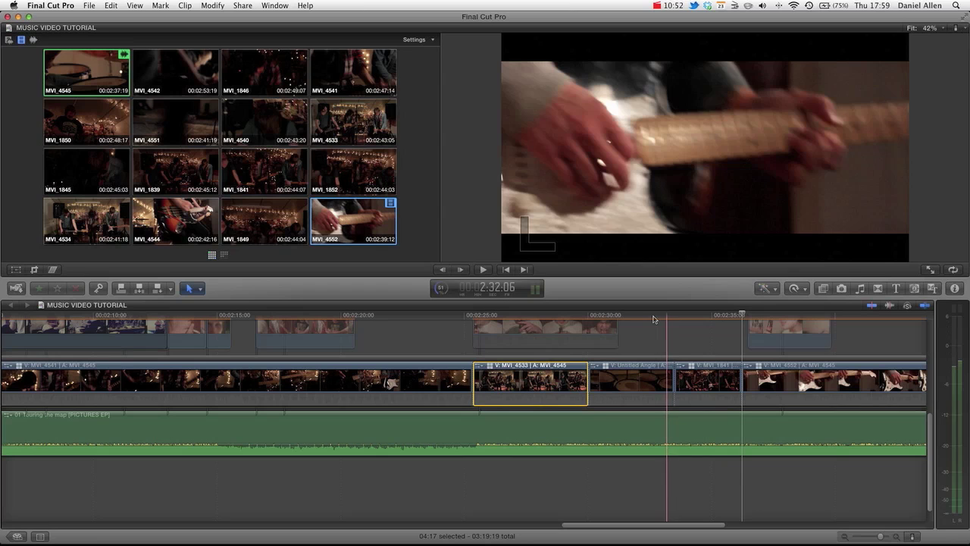
key("super+shift+7")
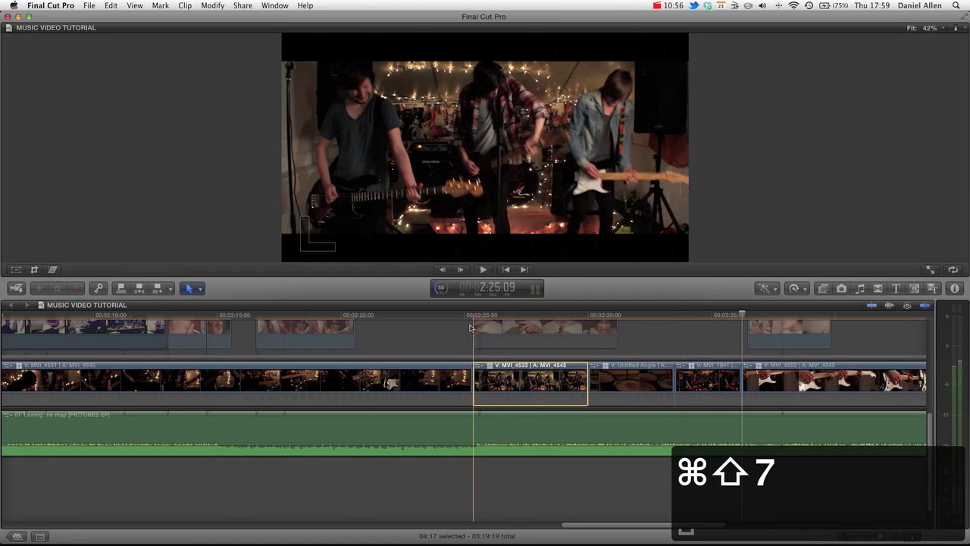
key("space")
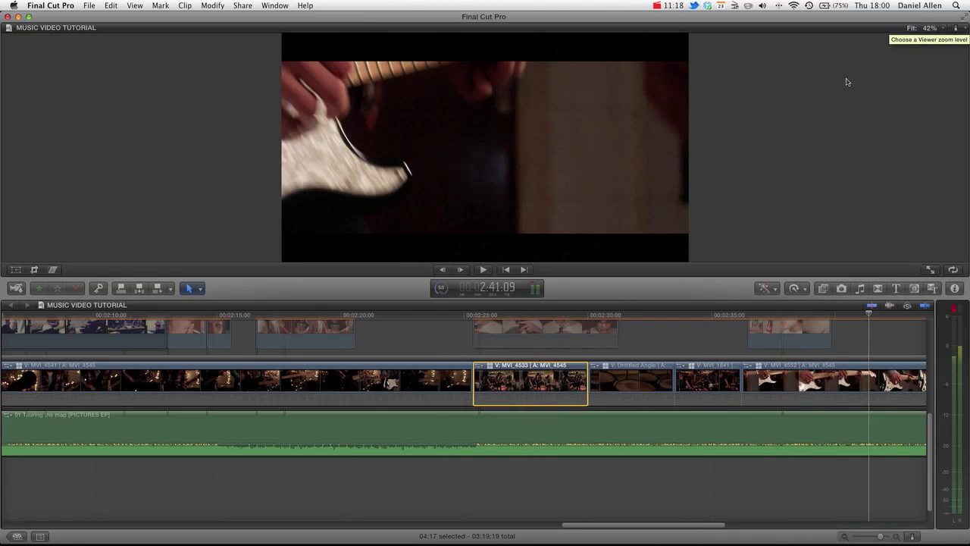
Show the 16-angle Angle Viewer again with MVI_4552 active at 2:41:09.
key("super+shift+7")
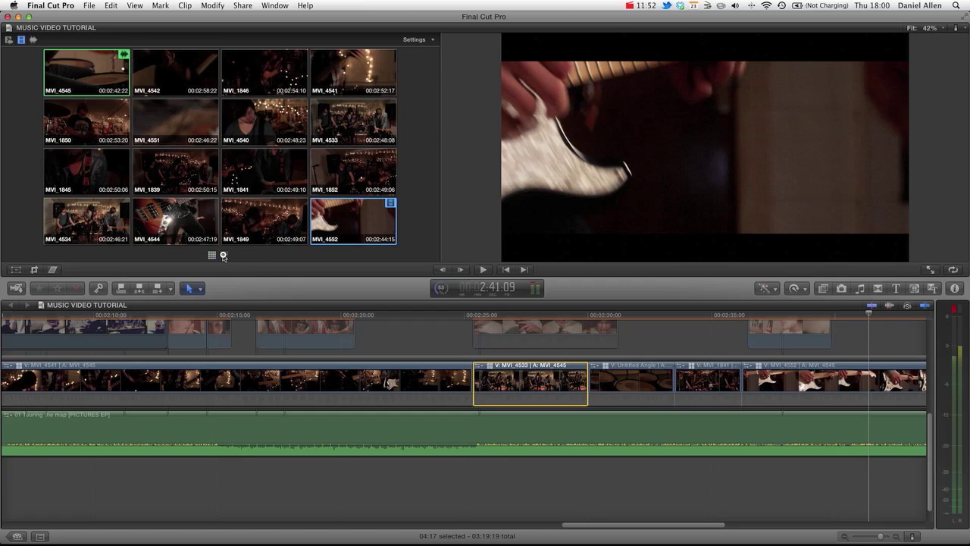
Switch to the angle bank with MVI_1840 and cut to MVI_1840 near 2:44.
left_click(224, 256)
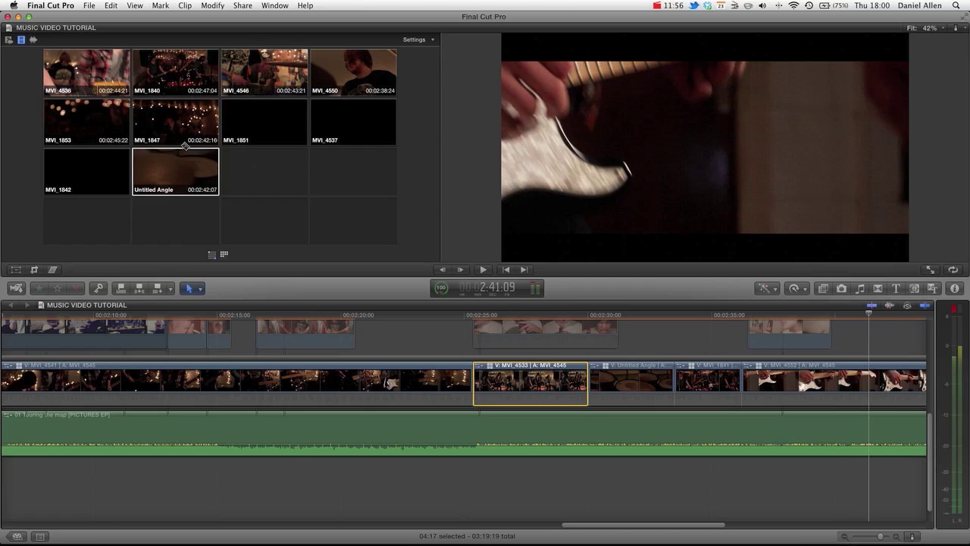
key("space")
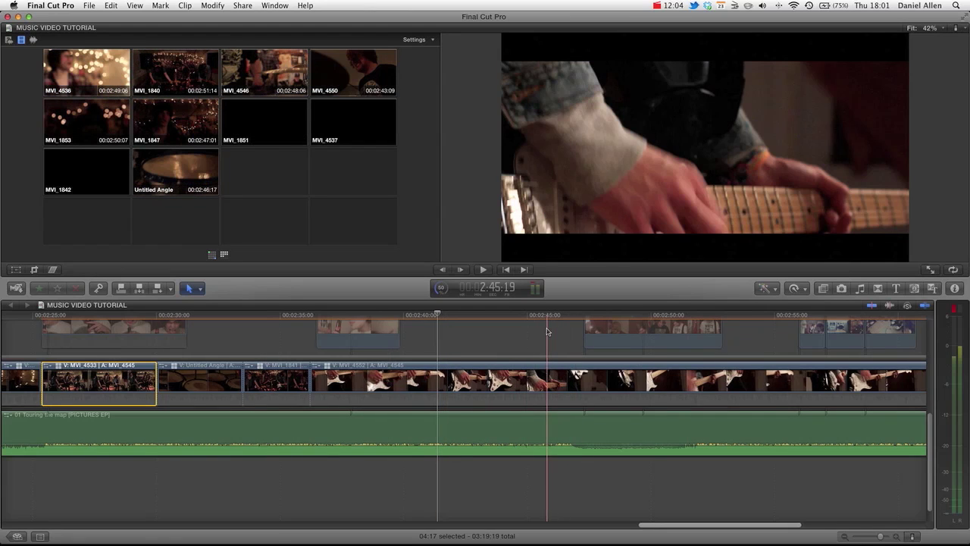
scroll(547, 331, "right", 5)
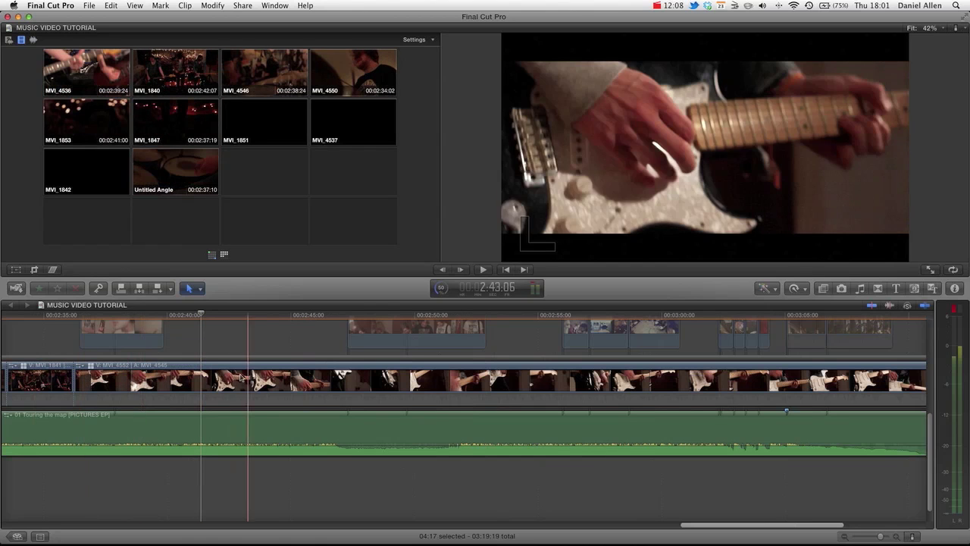
left_click(283, 375)
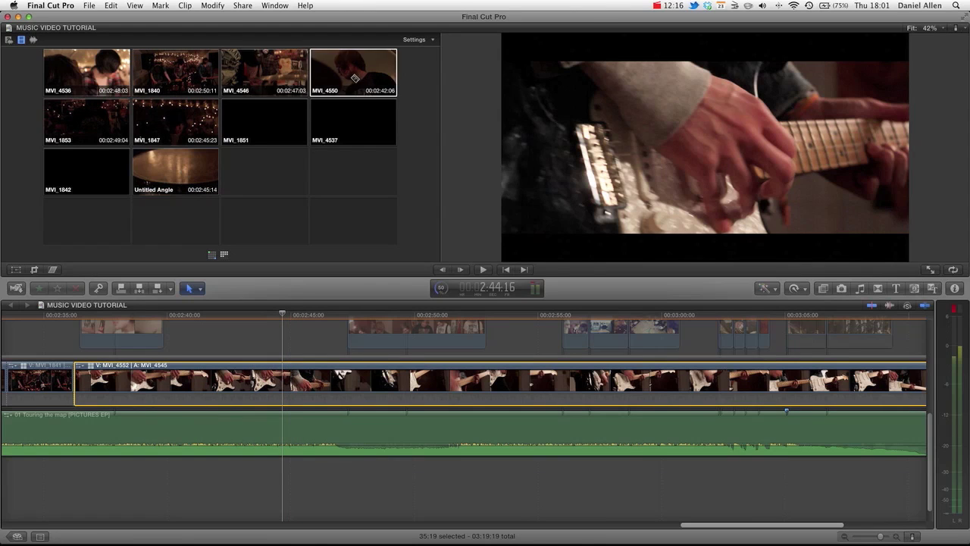
left_click(212, 256)
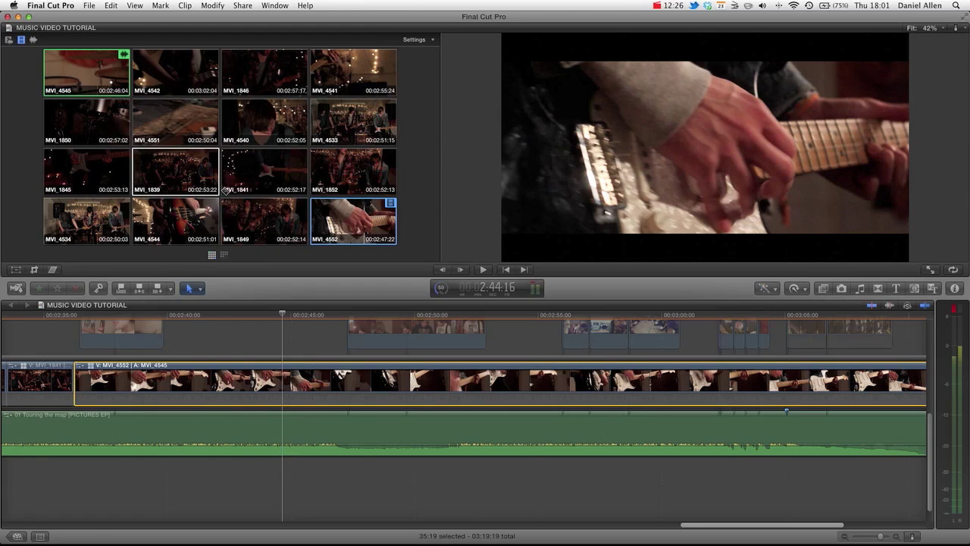
left_click(225, 256)
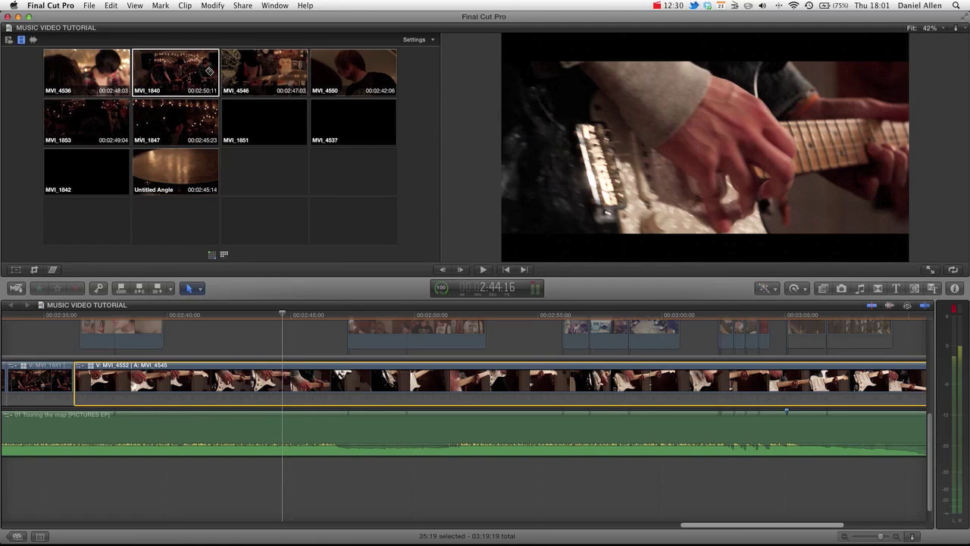
left_click(210, 76)
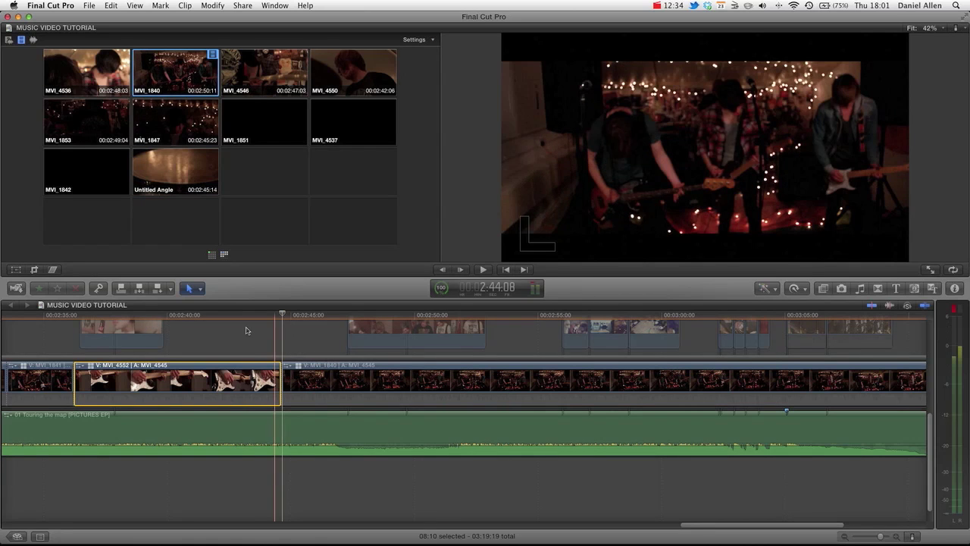
Review from 2:41:06, cut to MVI_1847 at 2:51:21, and close the Angle Viewer.
left_click(198, 327)
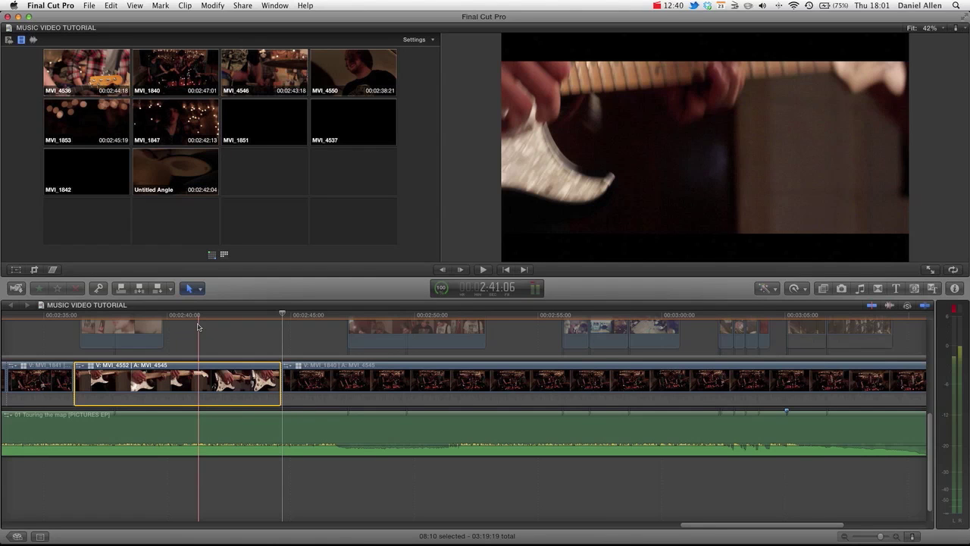
key("space")
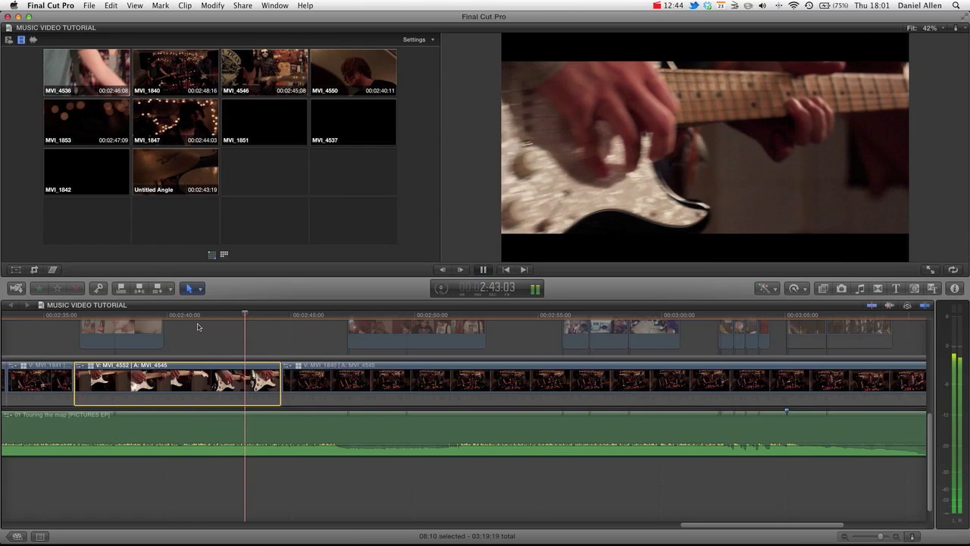
key("space")
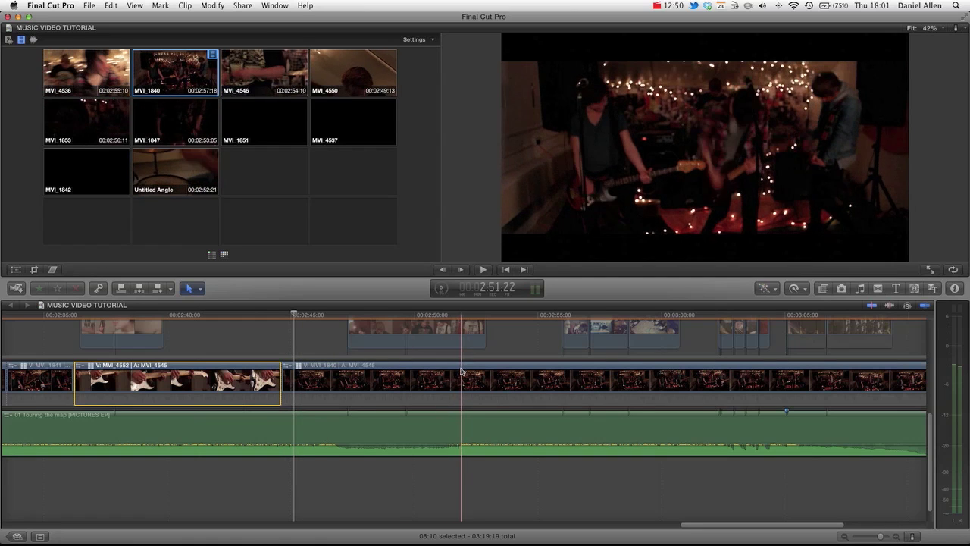
left_click(461, 370)
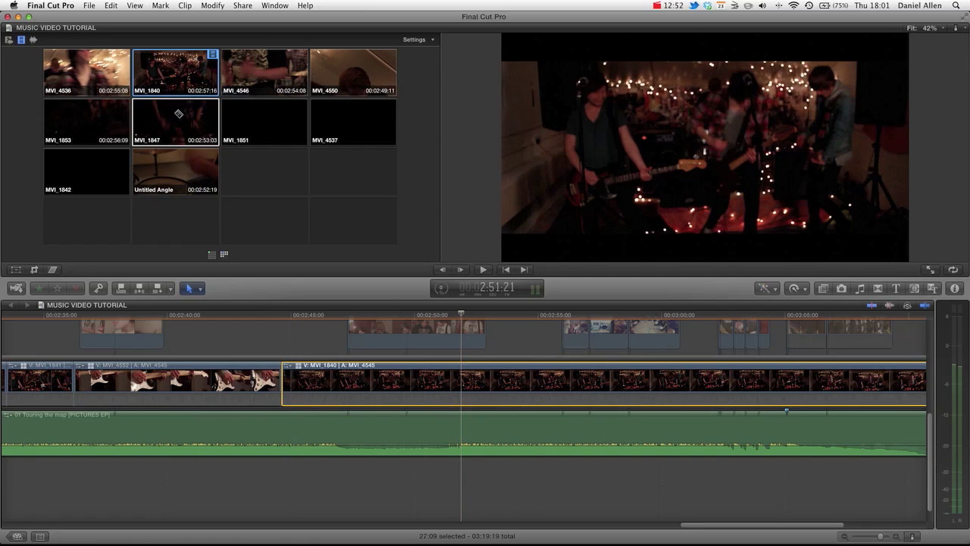
left_click(175, 113)
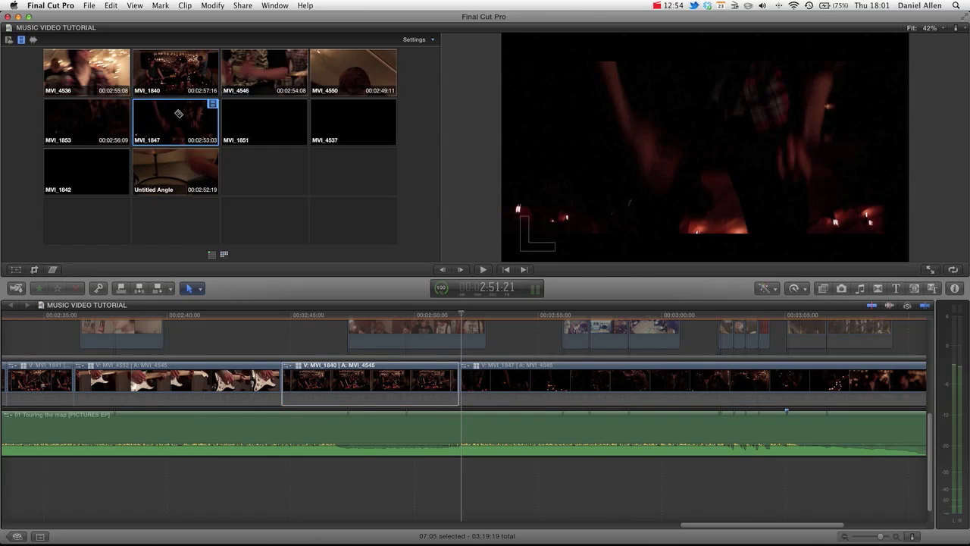
key("cmd+shift+7")
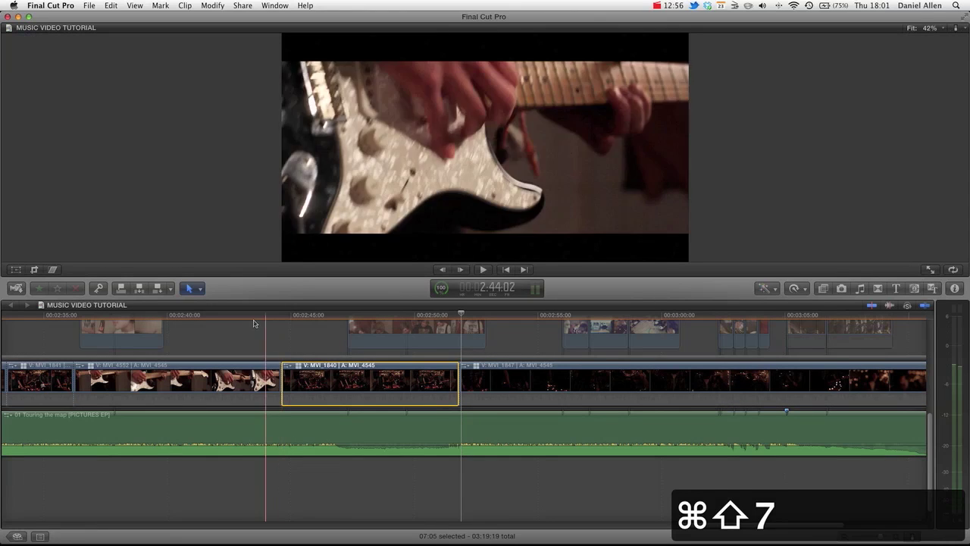
key("space")
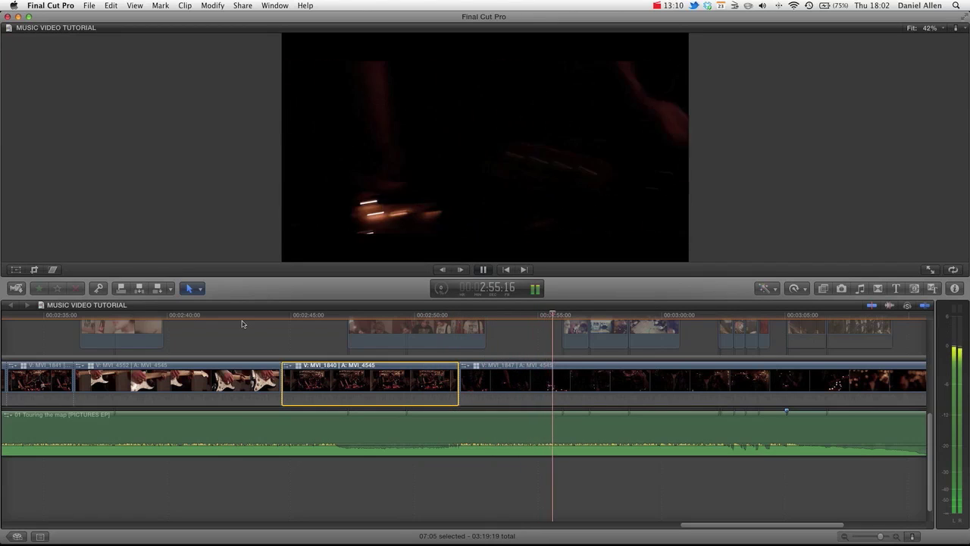
key("space")
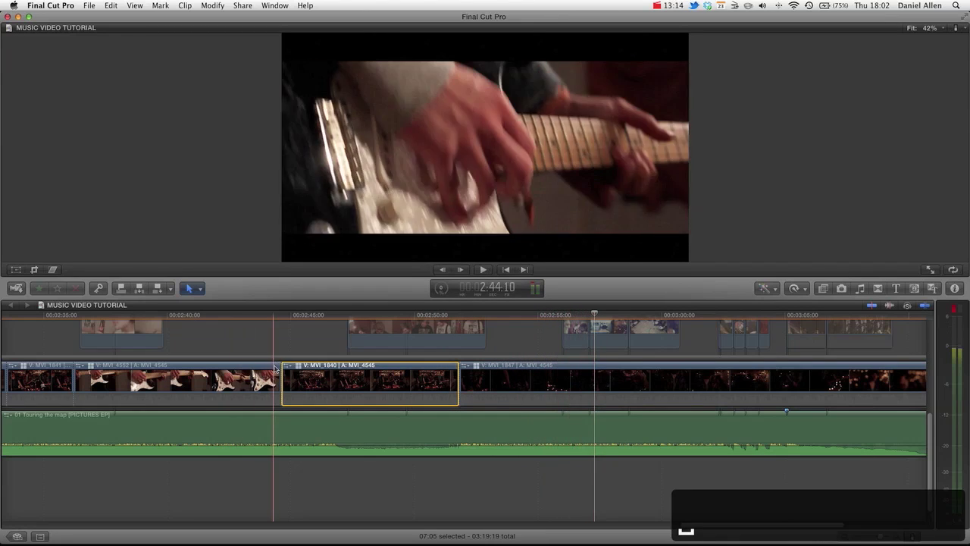
Drag the guitar-to-MVI_1840 edit point later to about 2:44:17, restoring the Select tool.
key("super+equal")
key("super+equal")
key("super+equal")
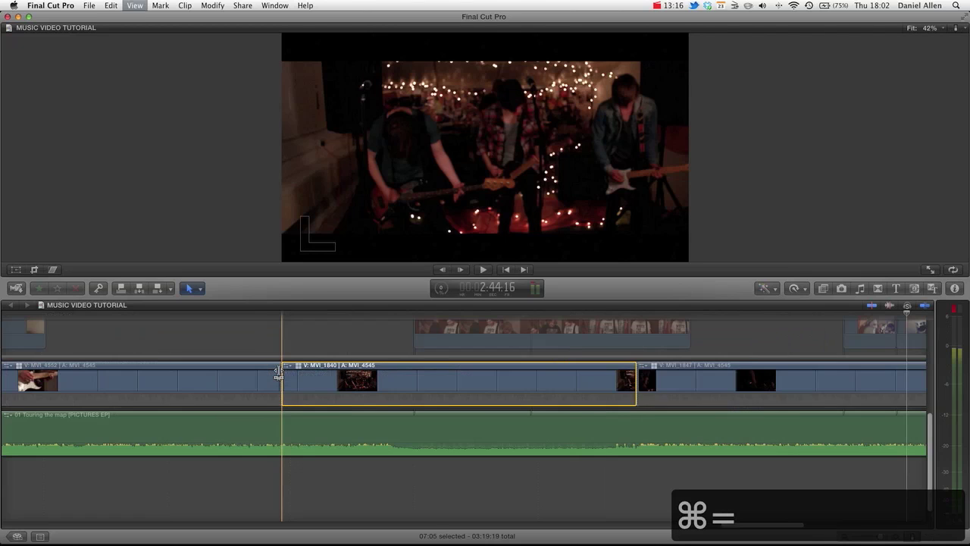
key("super+equal")
key("super+equal")
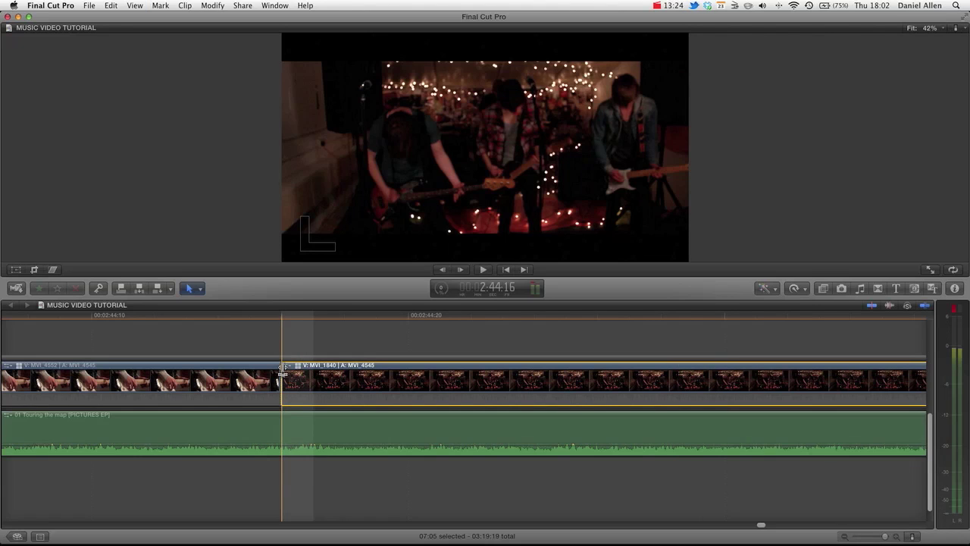
left_click_drag(279, 369, 303, 366)
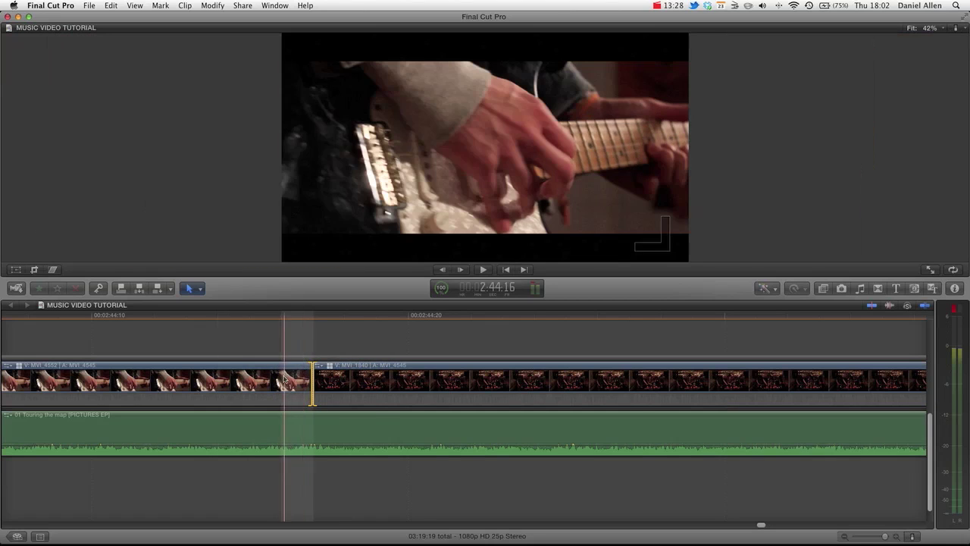
left_click(194, 288)
left_click(207, 305)
key("super+minus")
key("super+minus")
key("super+minus")
key("super+minus")
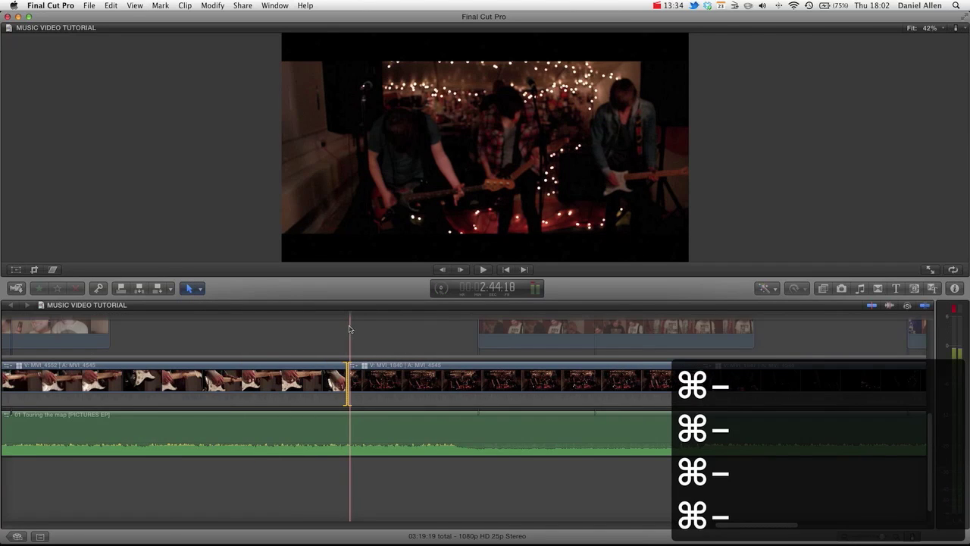
key("super+minus")
key("super+minus")
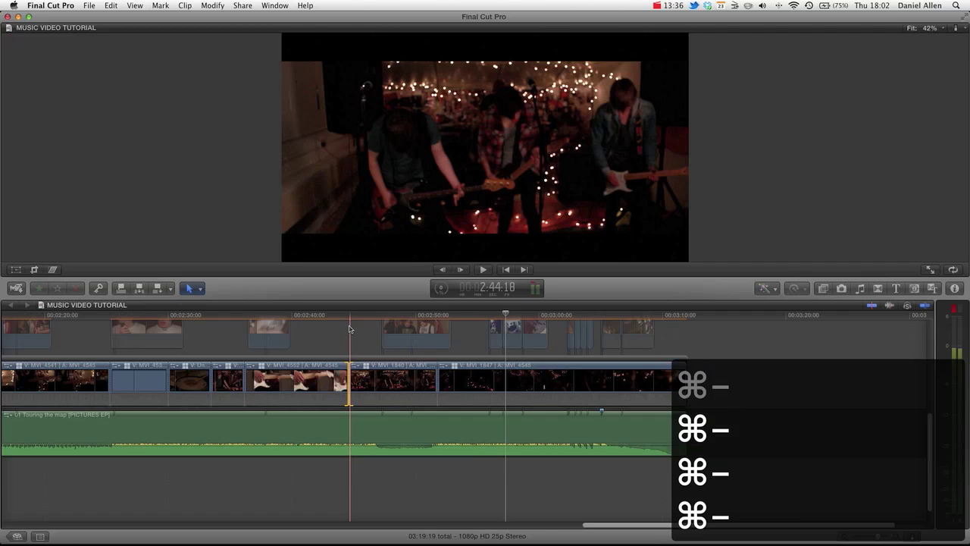
scroll(271, 394, "up", 3)
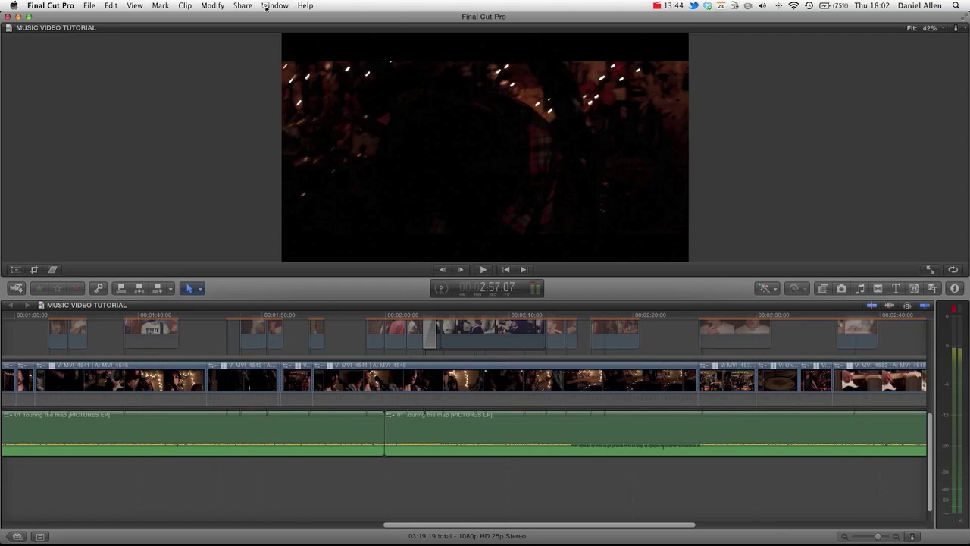
Send the viewer to a second display, select MVI_4540, then return the viewer to the main window.
left_click(274, 6)
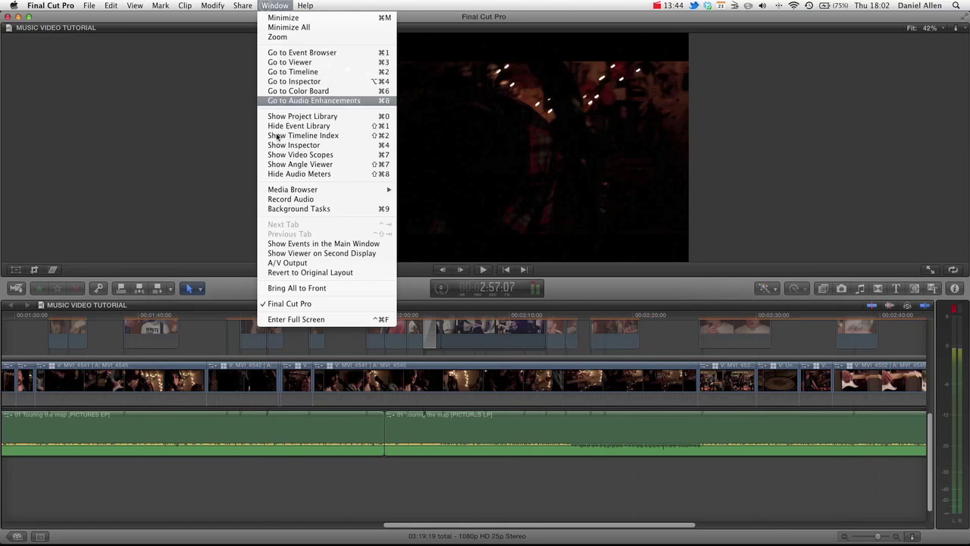
left_click(327, 254)
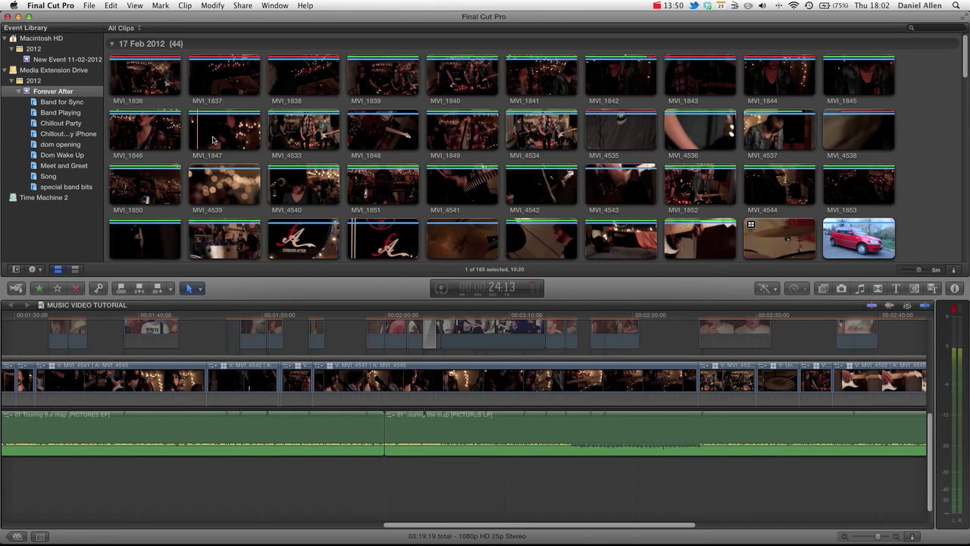
left_click(282, 179)
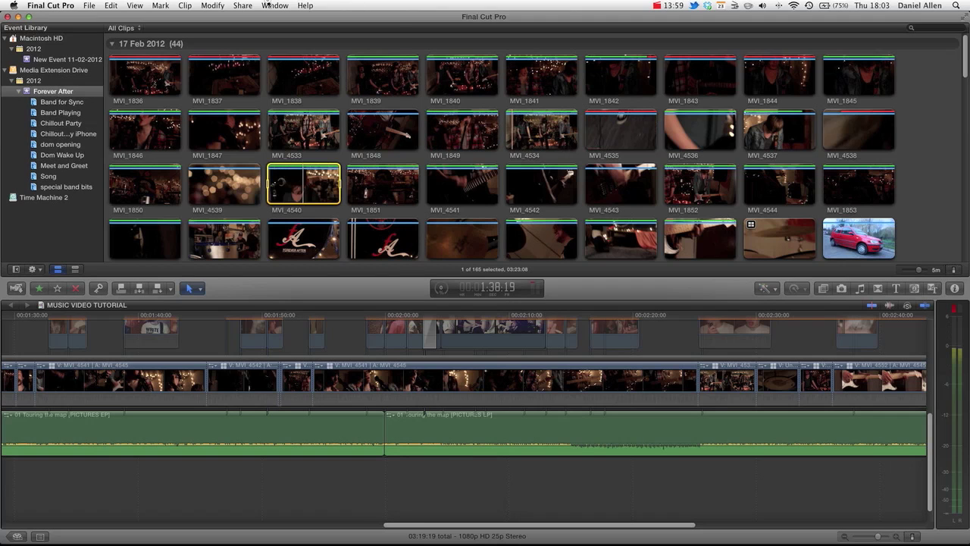
left_click(269, 5)
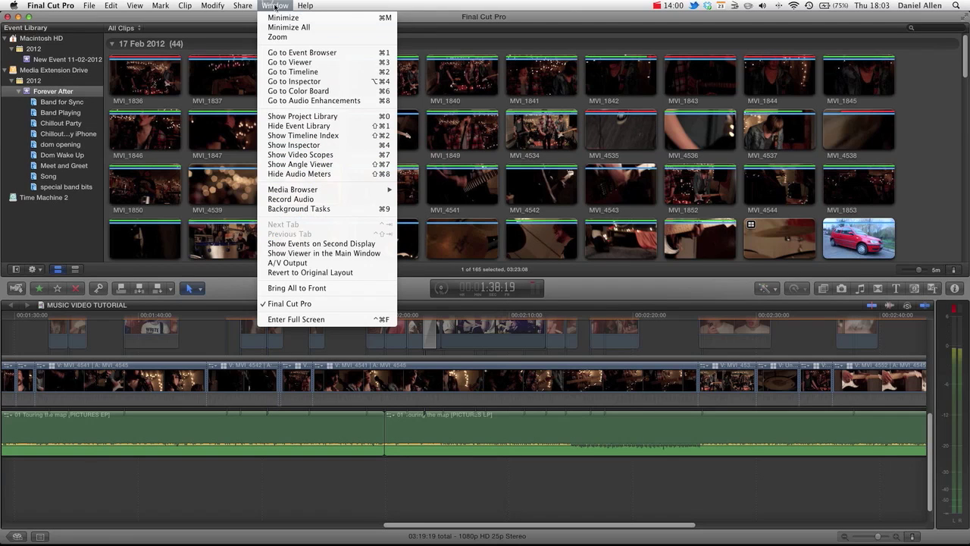
left_click(333, 254)
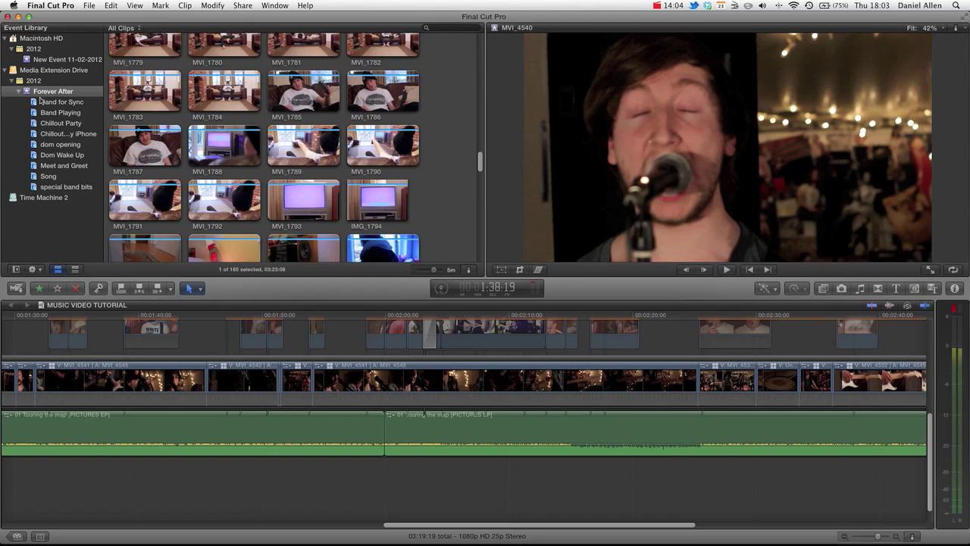
Filter the browser to the Band for Sync collection and preview MVI_1839.
left_click(40, 102)
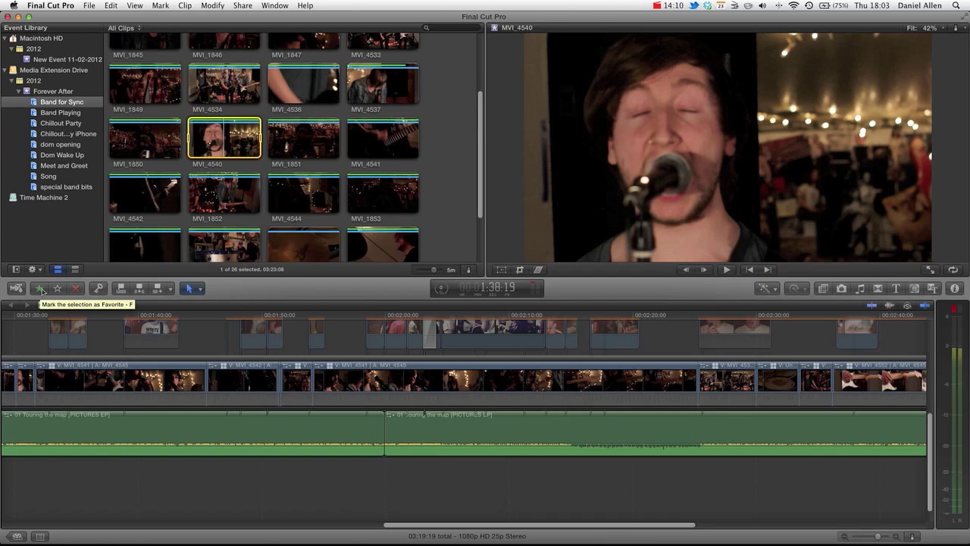
scroll(316, 169, "up", 1)
scroll(315, 169, "up", 5)
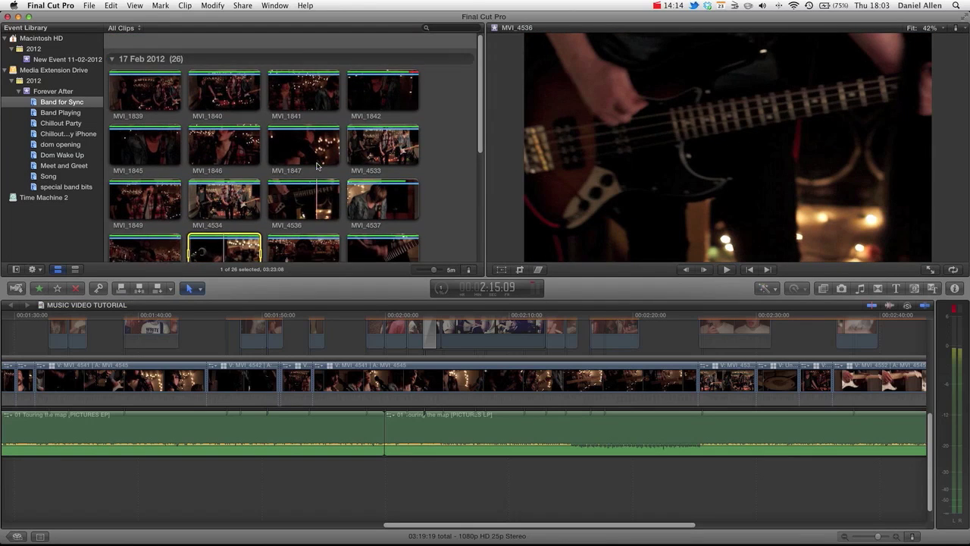
left_click(141, 85)
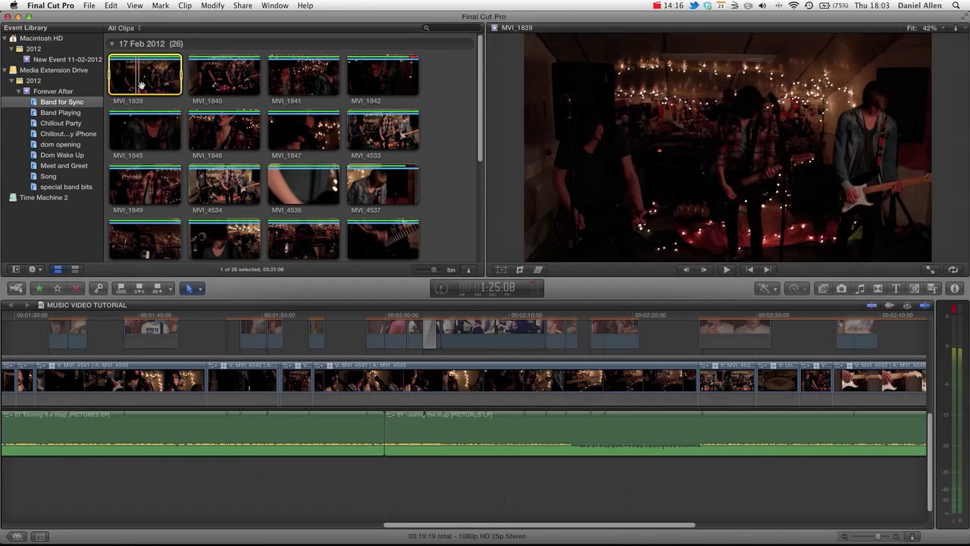
scroll(141, 85, "down", 5)
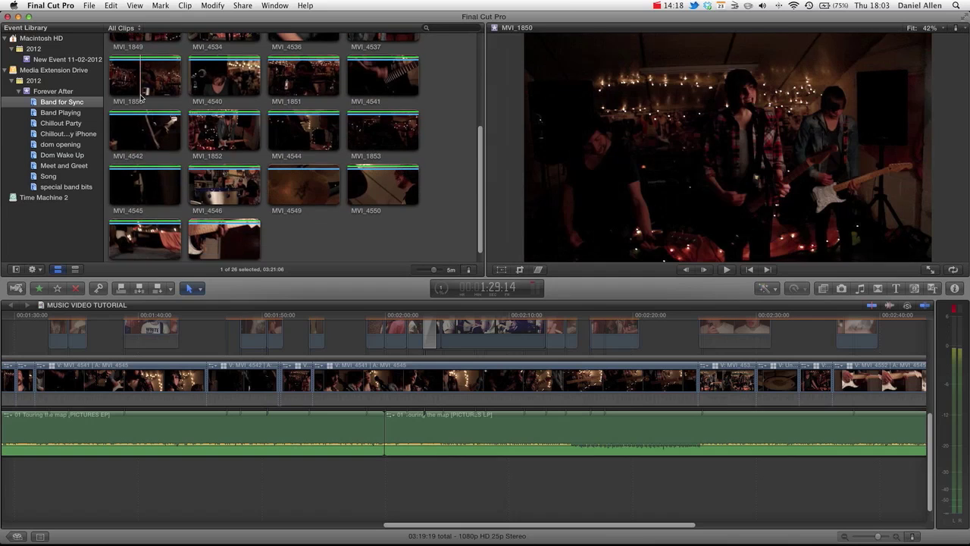
Select all 26 Band for Sync clips and check their context menu without choosing anything.
key("super+a")
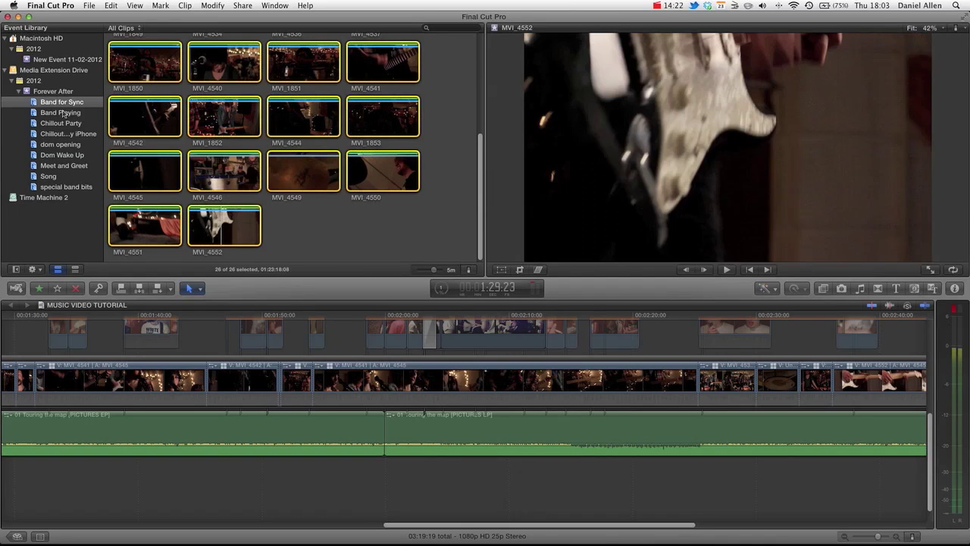
scroll(218, 142, "up", 5)
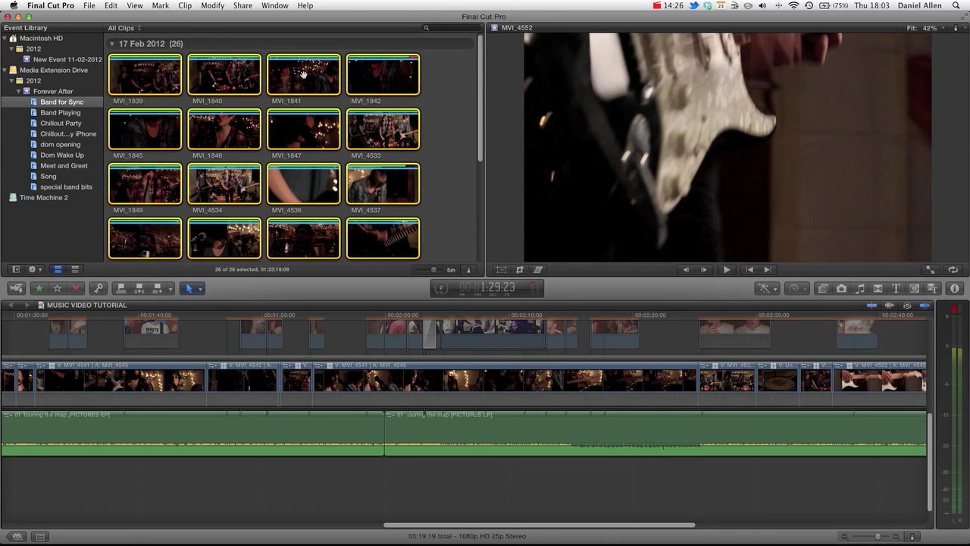
right_click(304, 76)
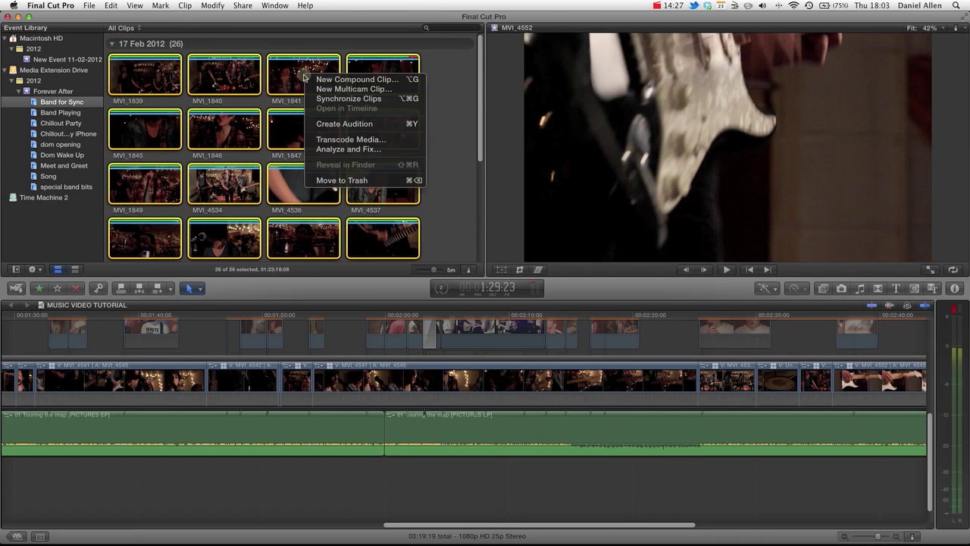
left_click(460, 95)
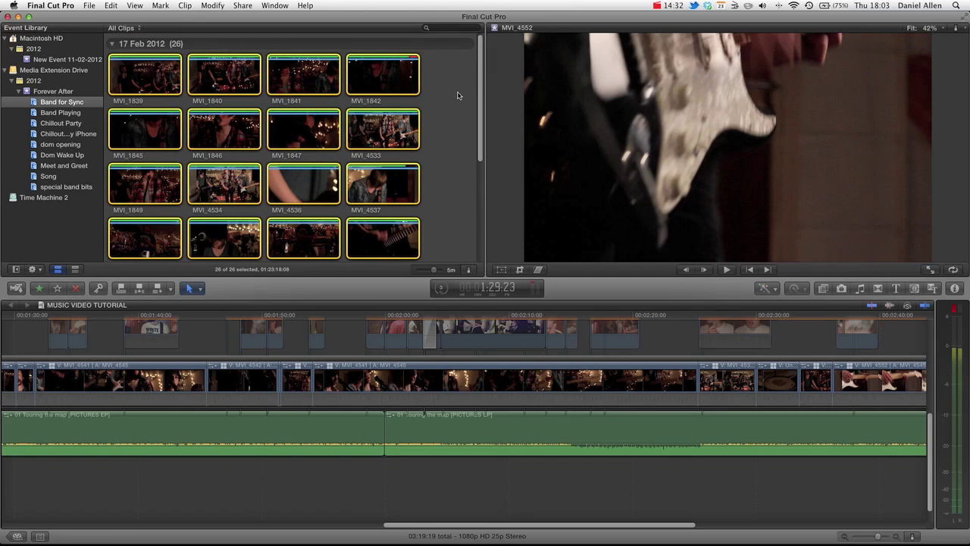
scroll(458, 95, "down", 5)
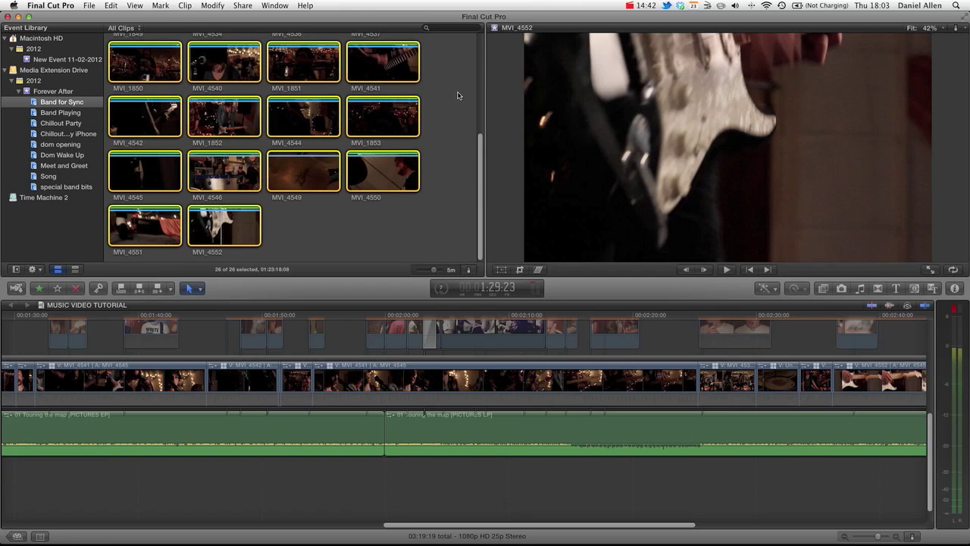
Deselect the clips and preview the MVI_1846 and MVI_4534 band footage.
left_click(344, 215)
scroll(336, 205, "up", 5)
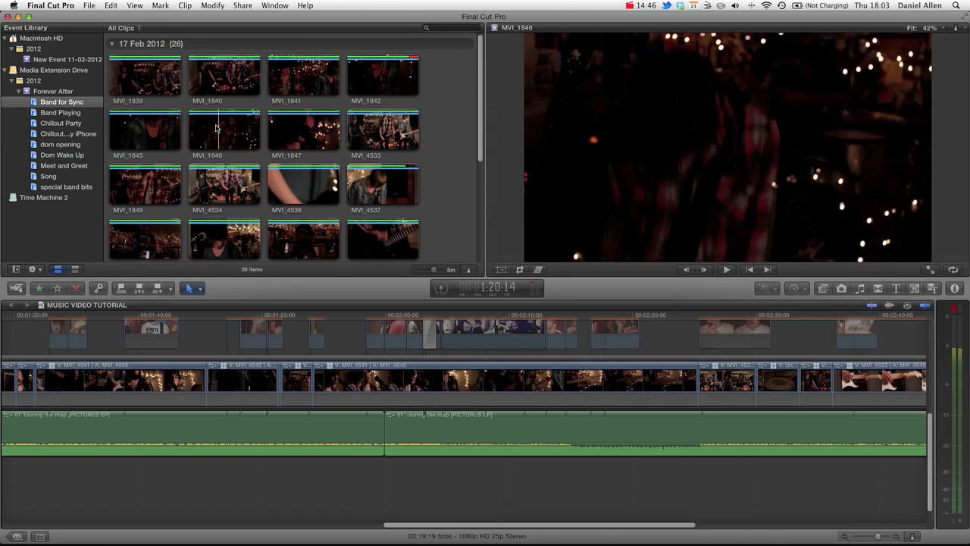
key("space")
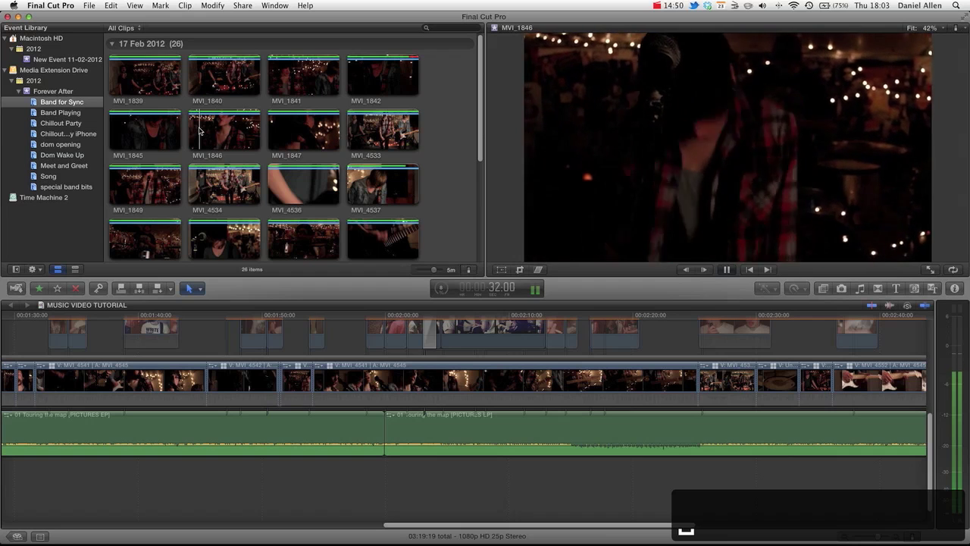
key("super+shift+f")
key("space")
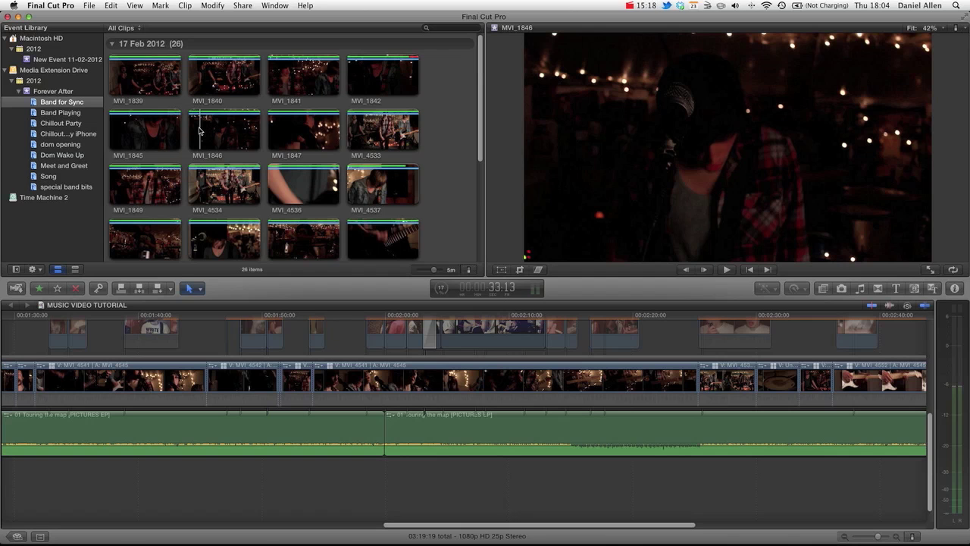
key("space")
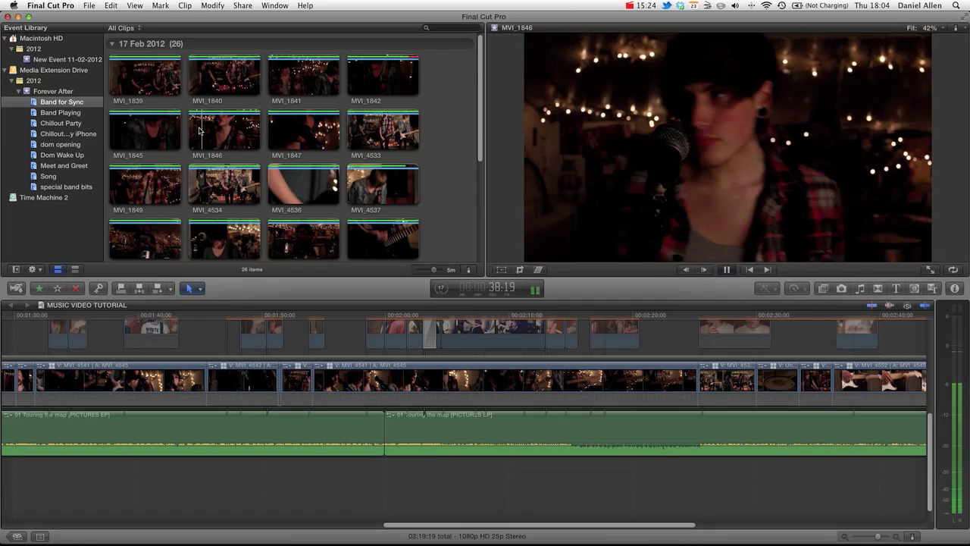
key("space")
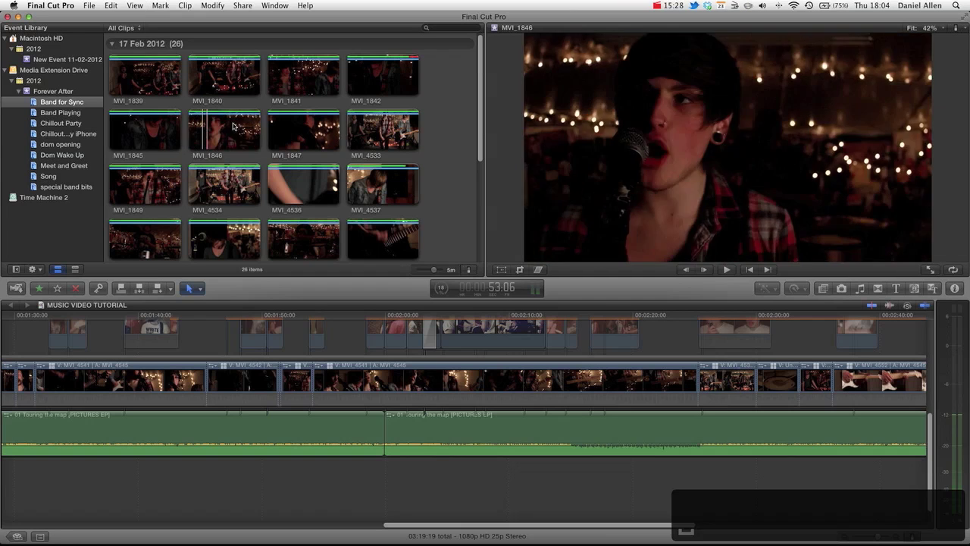
key("space")
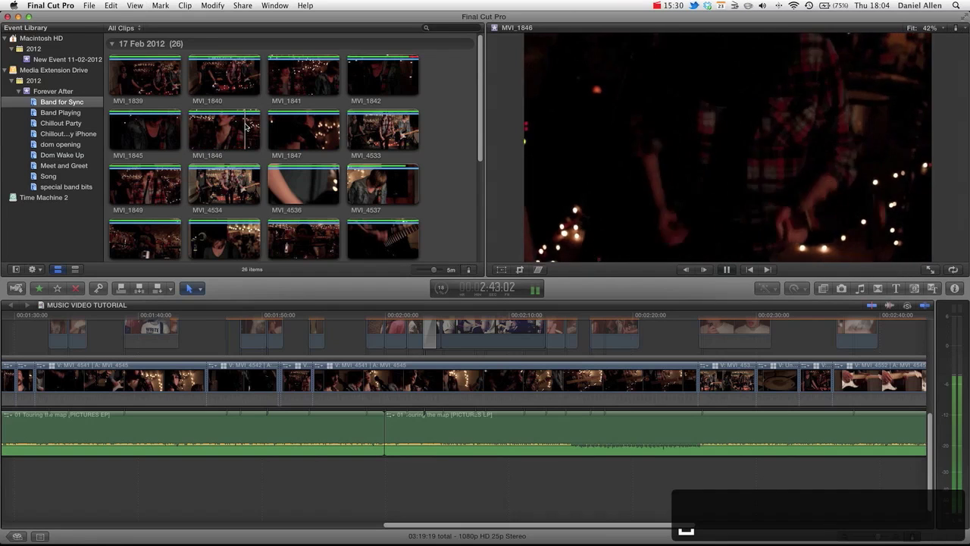
key("space")
key("space")
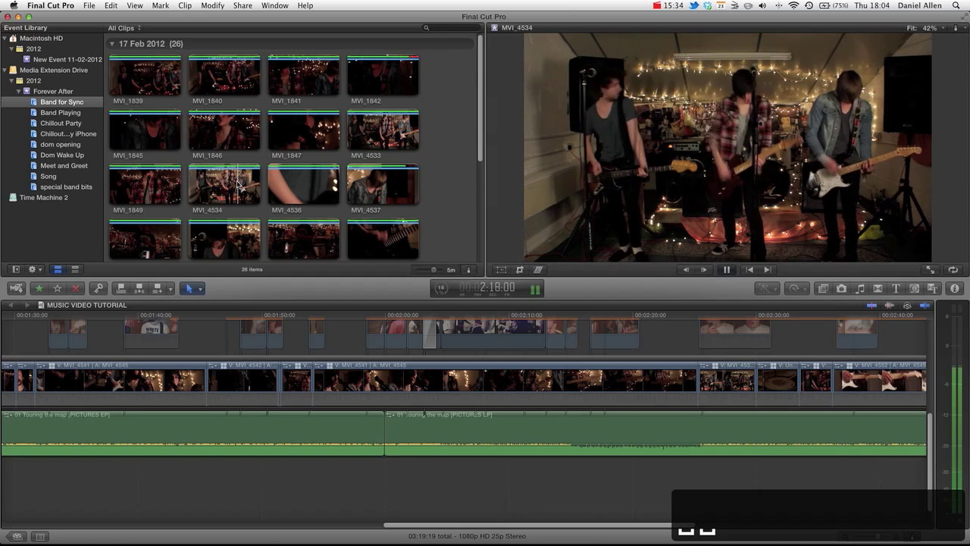
key("space")
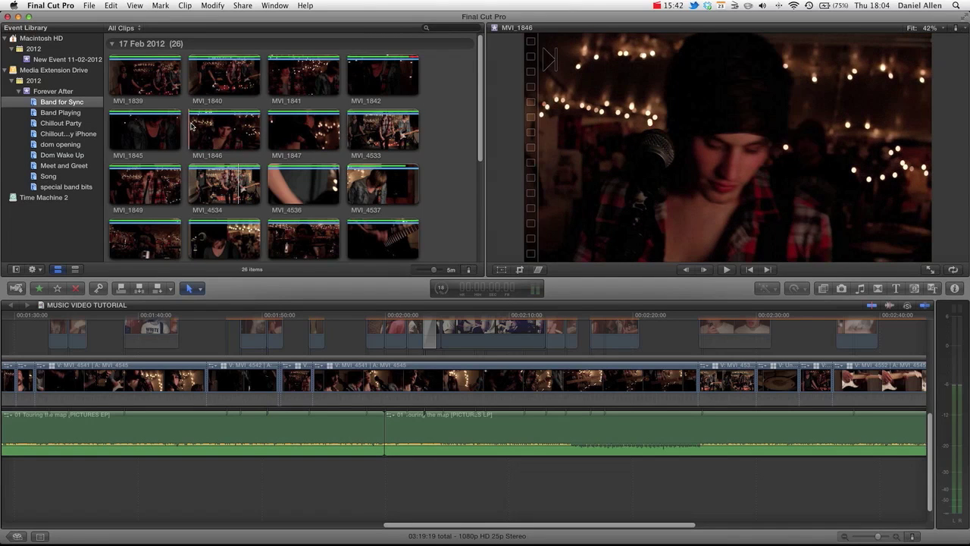
key("space")
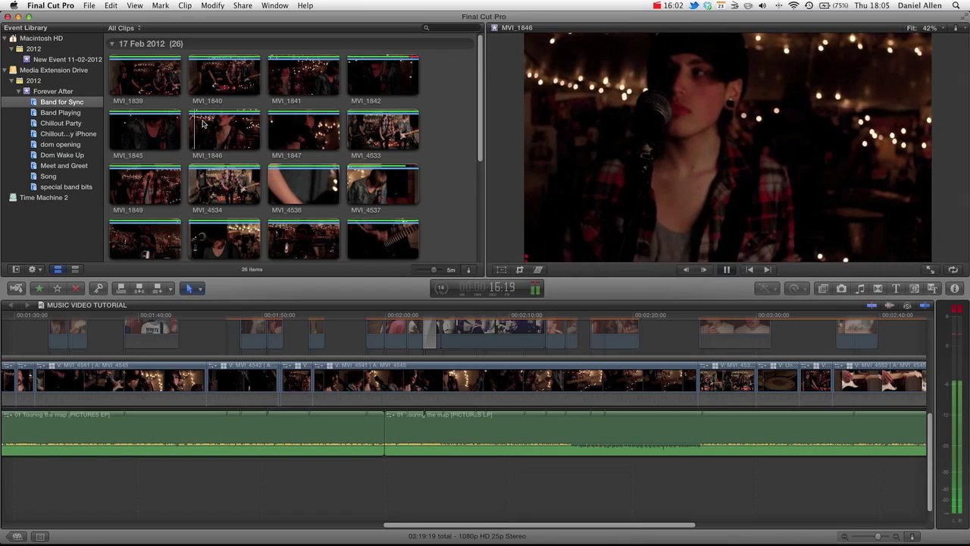
key("space")
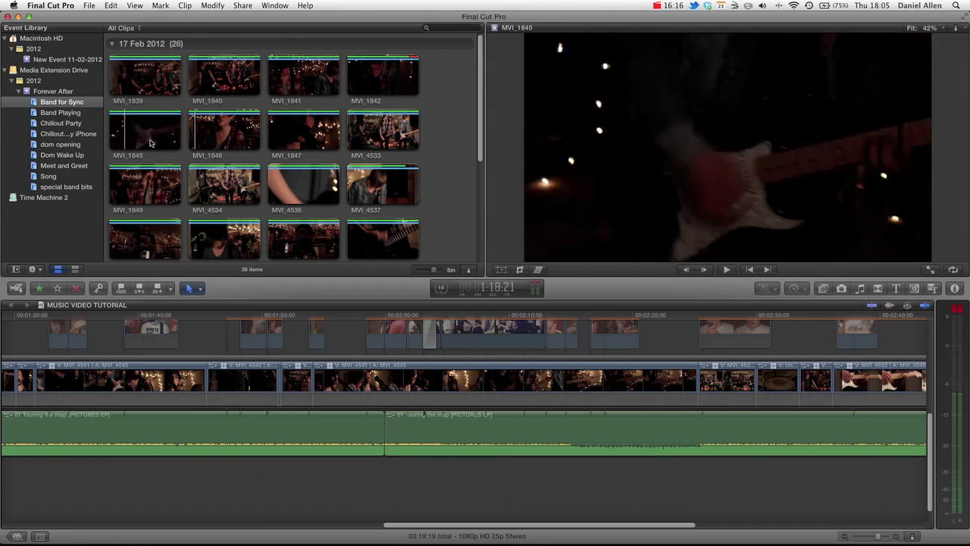
Show all 165 Forever After clips and select the Band Playing Sync 1 multicam clip.
scroll(136, 143, "down", 5)
scroll(158, 143, "up", 5)
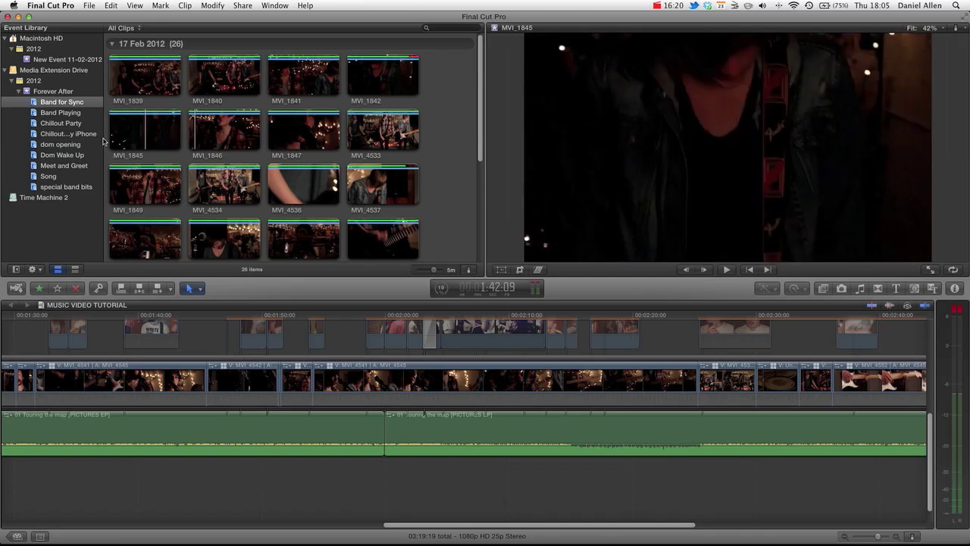
left_click(67, 114)
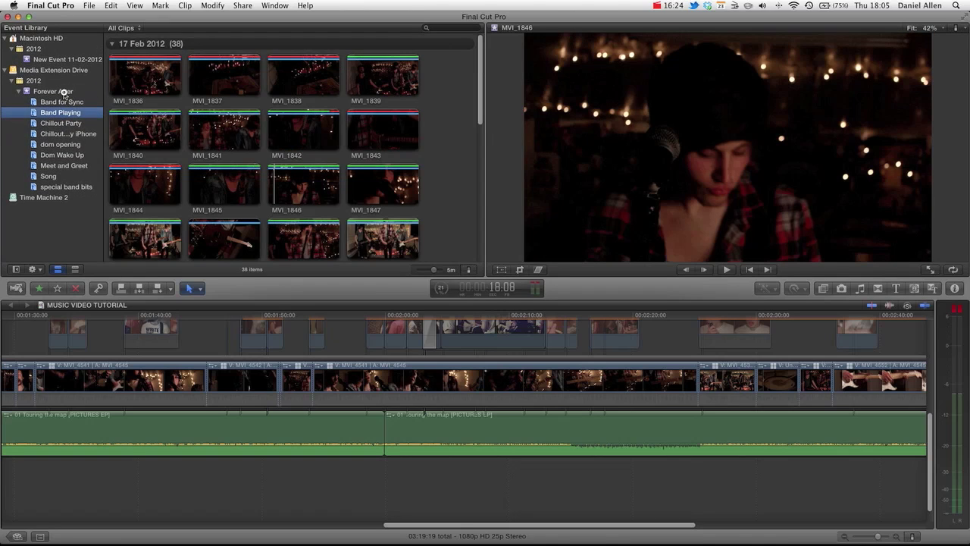
left_click(74, 92)
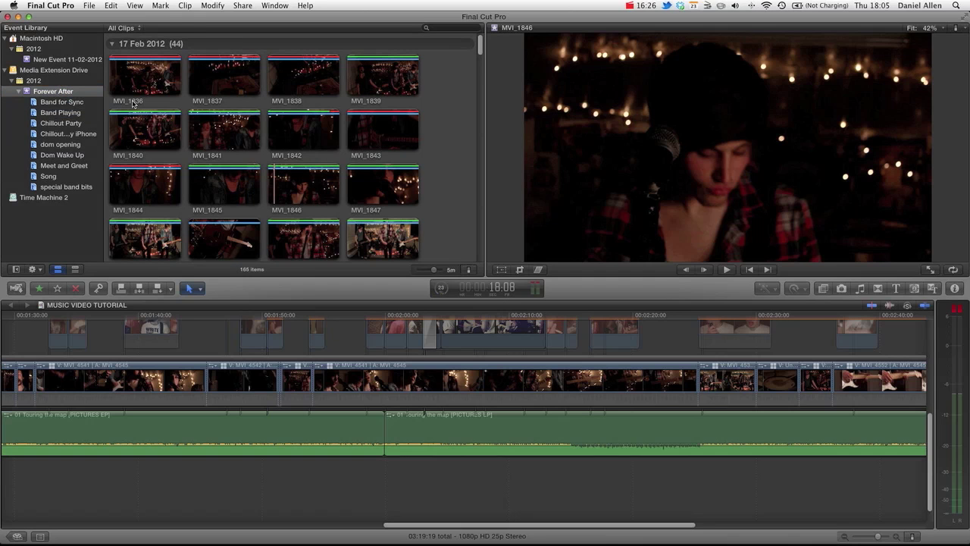
scroll(147, 106, "down", 10)
scroll(147, 106, "down", 3)
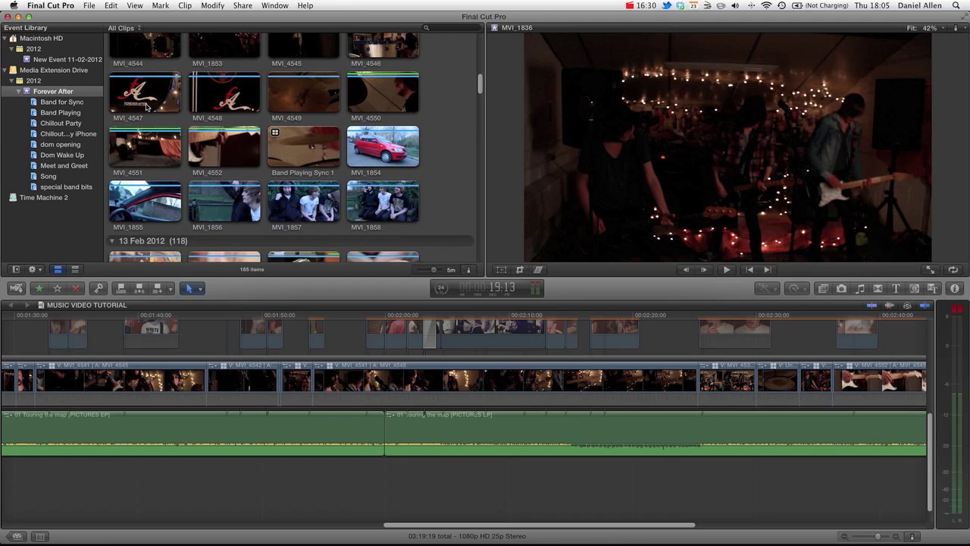
left_click(294, 153)
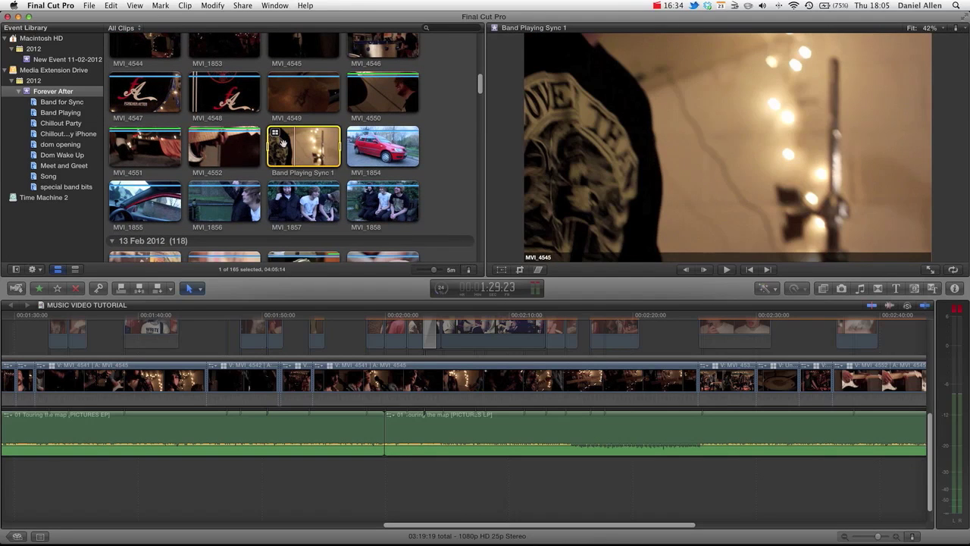
Open Band Playing Sync 1 in the angle editor and display angle clips as filmstrips.
double_click(282, 142)
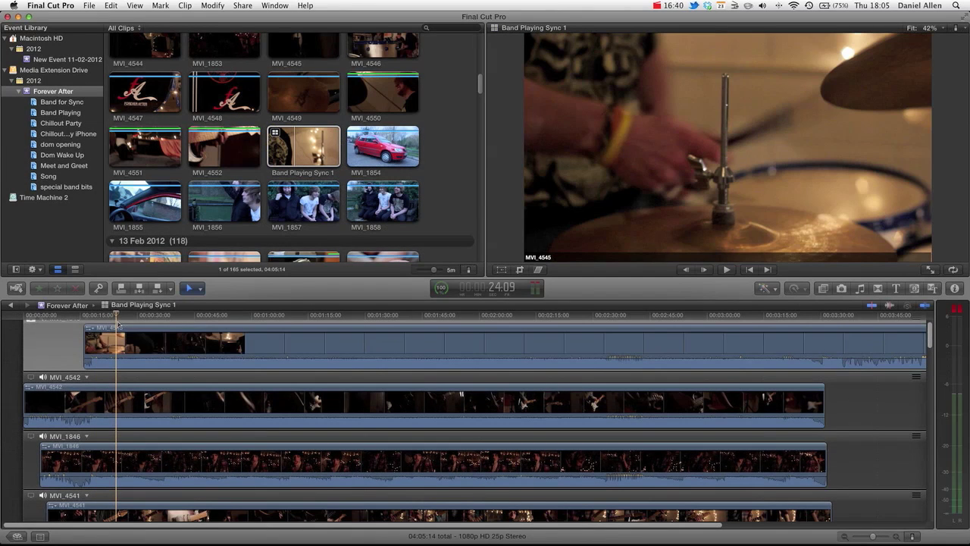
scroll(117, 324, "down", 5)
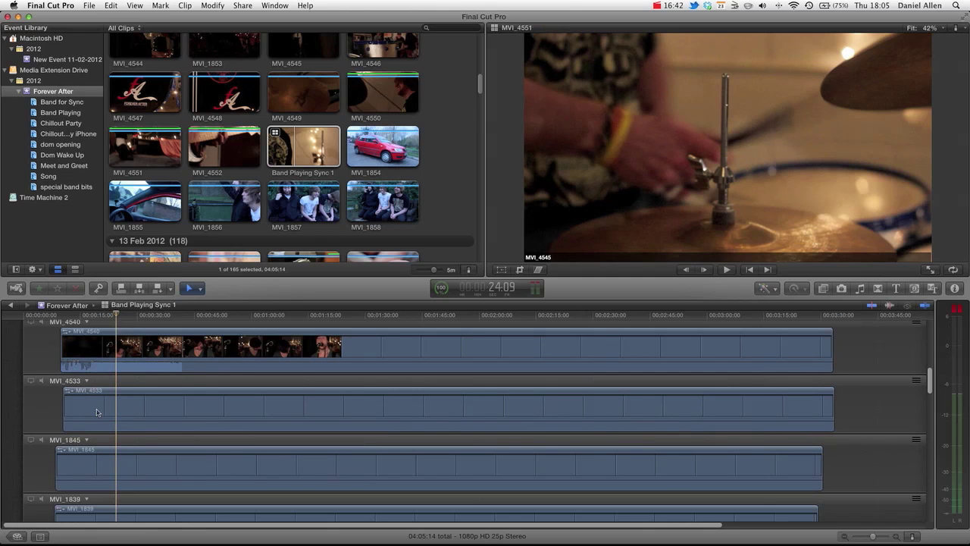
scroll(116, 384, "down", 1)
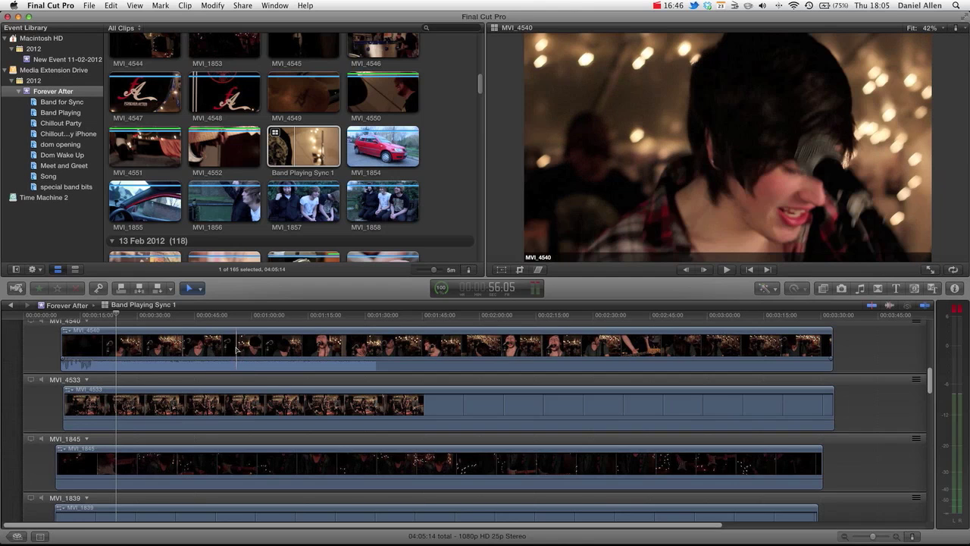
scroll(68, 386, "down", 3)
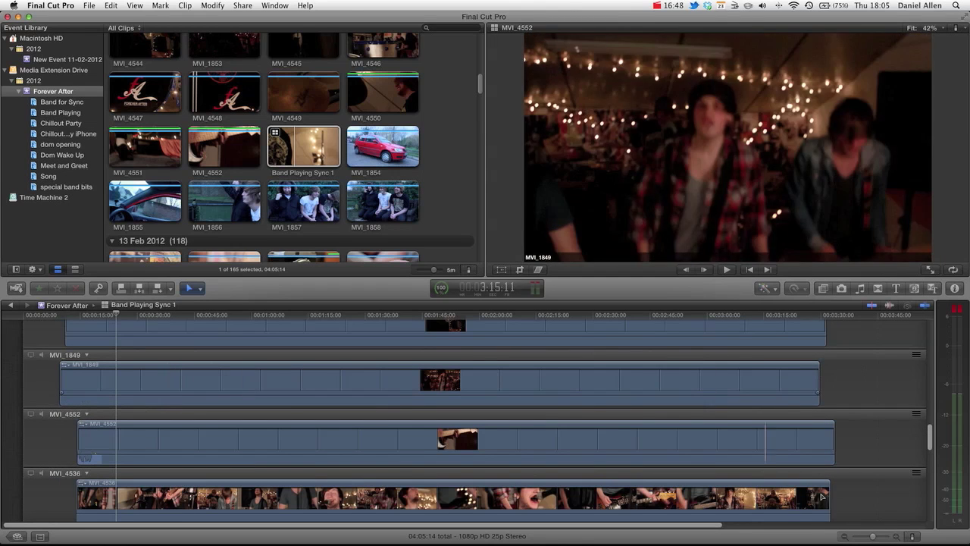
left_click(911, 537)
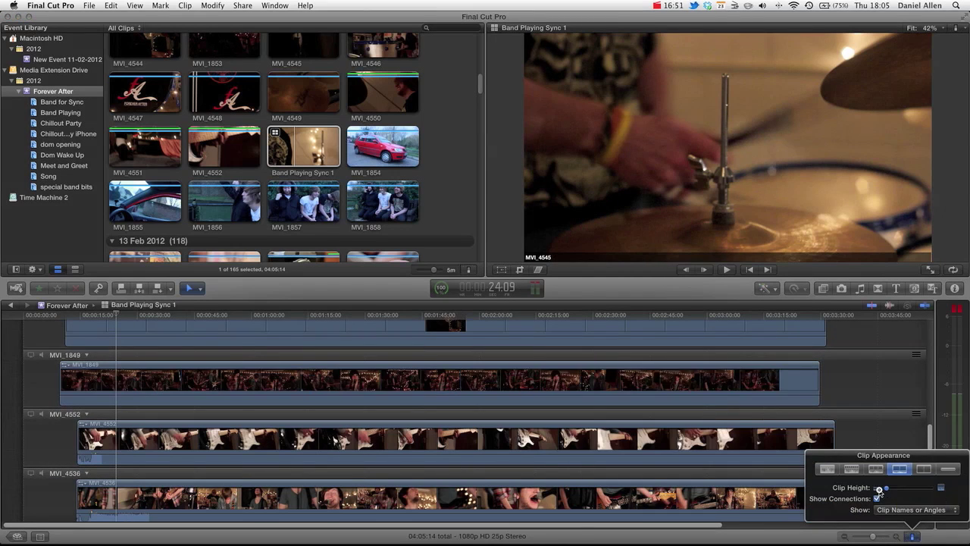
left_click_drag(879, 490, 883, 491)
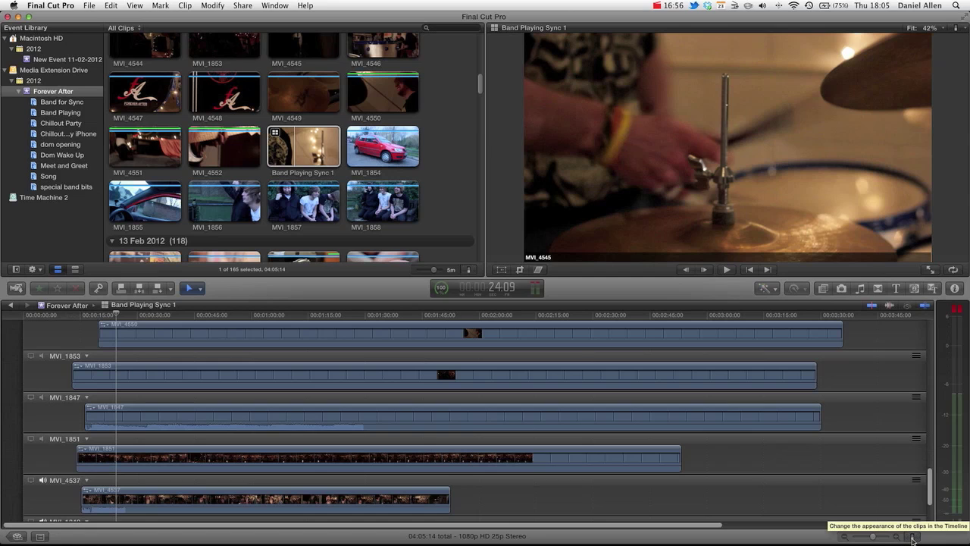
left_click(913, 539)
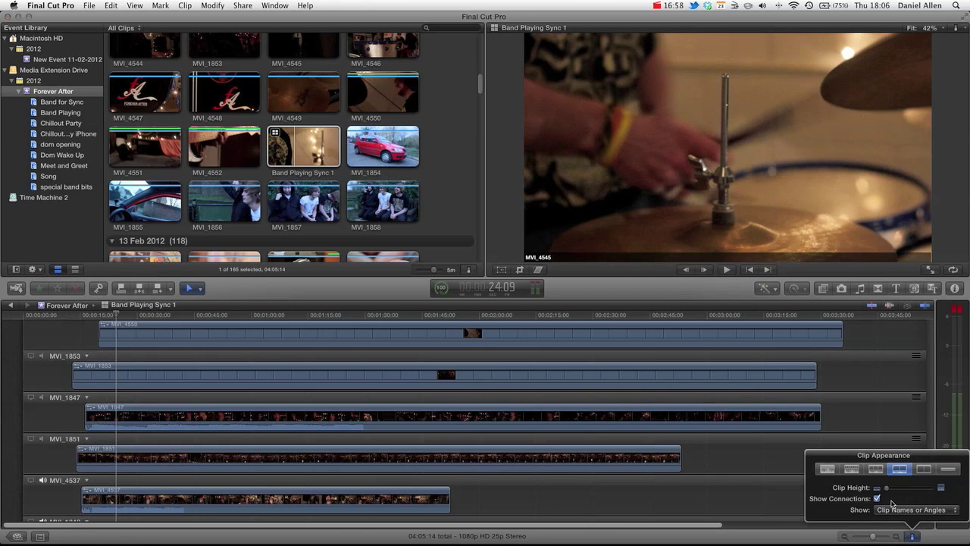
left_click(924, 471)
left_click(912, 536)
Move the MVI_1847 angle up above MVI_1853 in the angle stack.
left_click(134, 394)
left_click(99, 397)
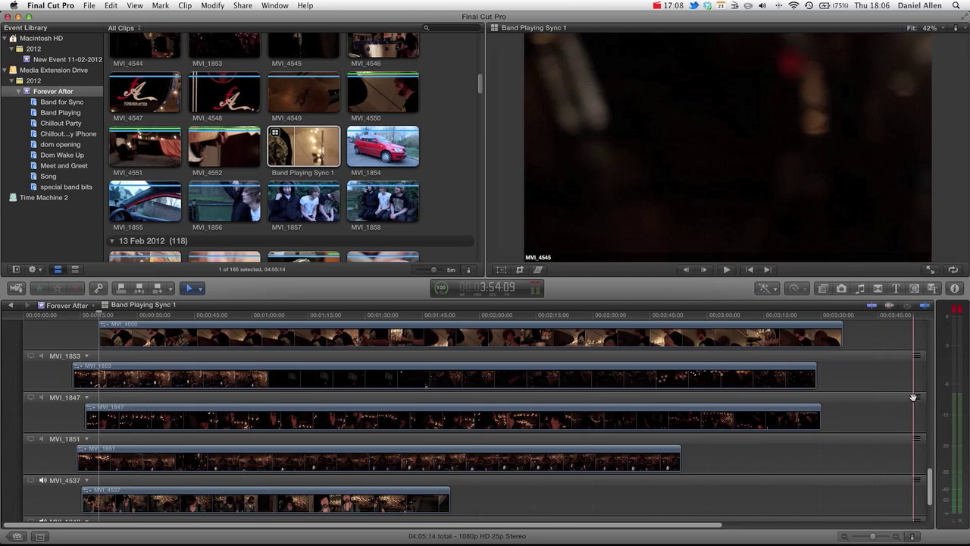
left_click_drag(913, 397, 914, 319)
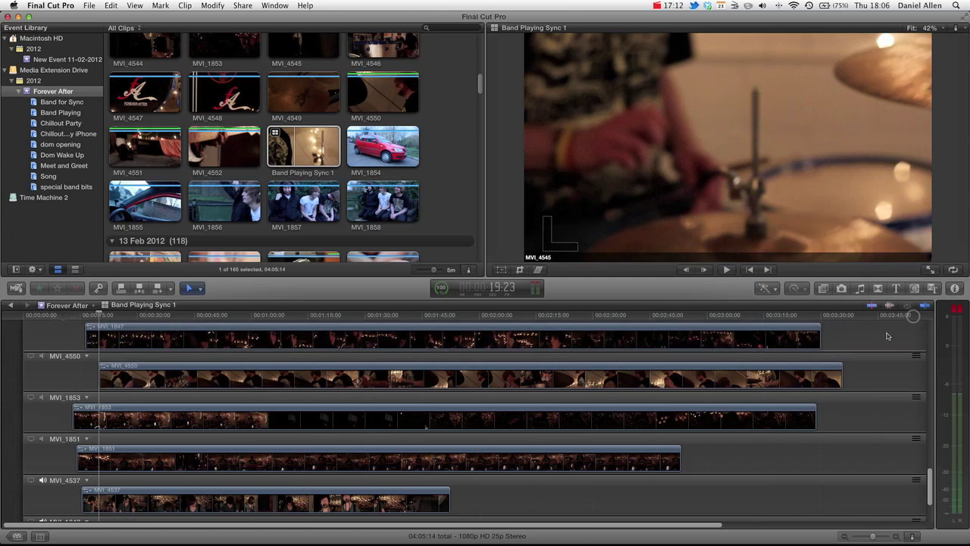
scroll(839, 402, "up", 10)
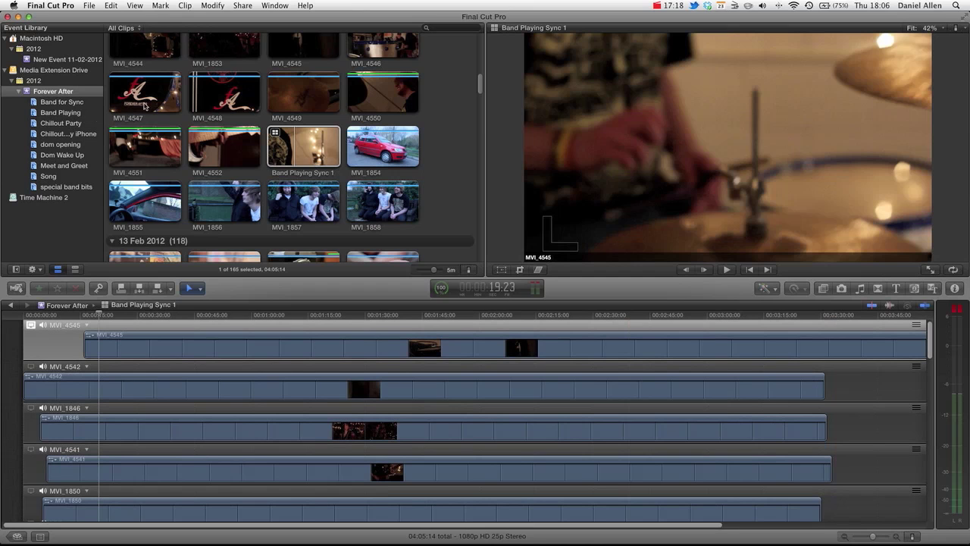
Add a new Untitled Angle to the multicam clip and place MVI_4550 in it.
scroll(169, 111, "up", 2)
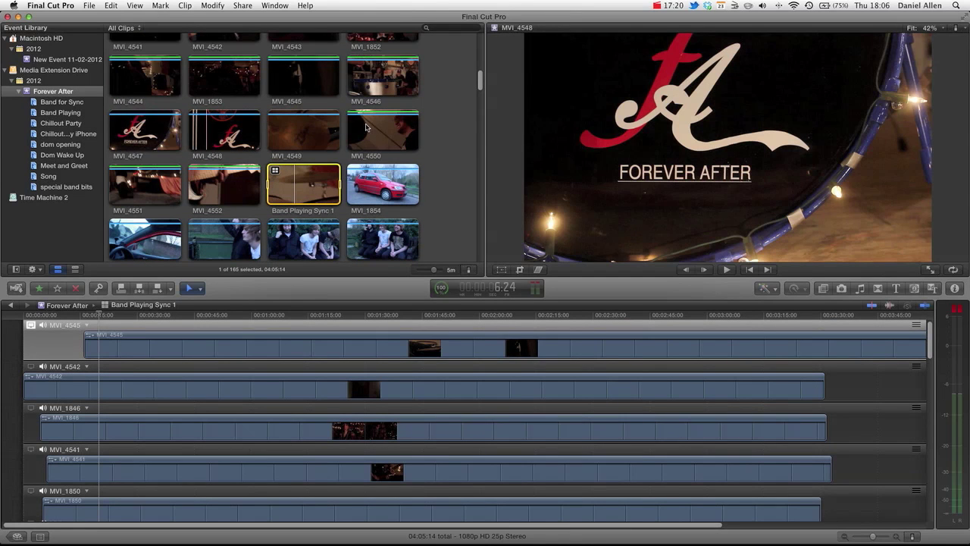
left_click(393, 133)
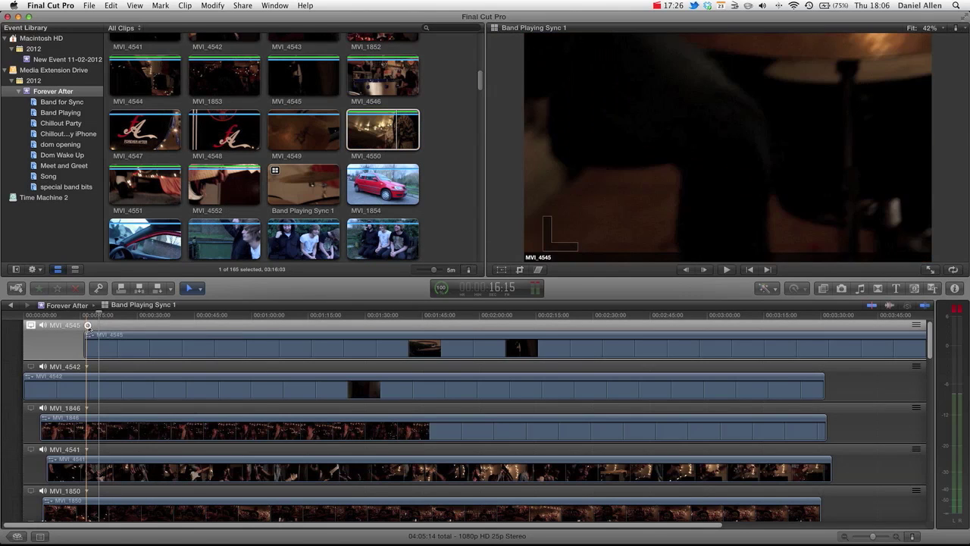
left_click(86, 325)
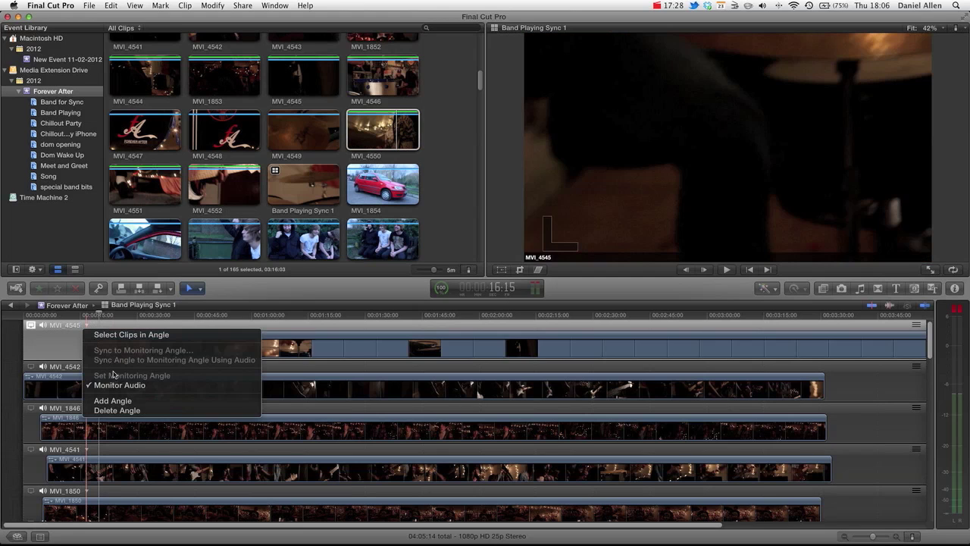
left_click(122, 401)
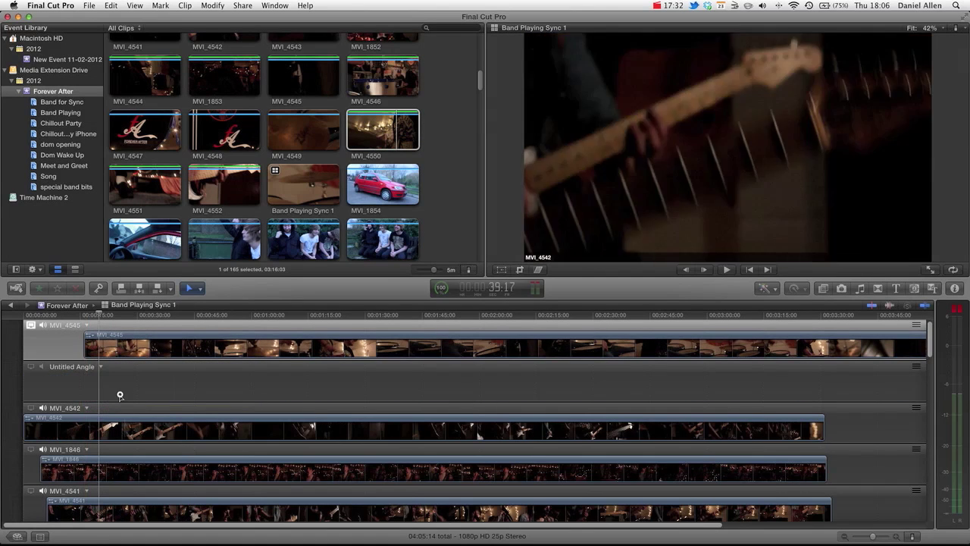
key("super+1")
left_click_drag(124, 387, 123, 389)
Sync the Untitled Angle to the monitoring angle using audio.
left_click(137, 389)
right_click(140, 387)
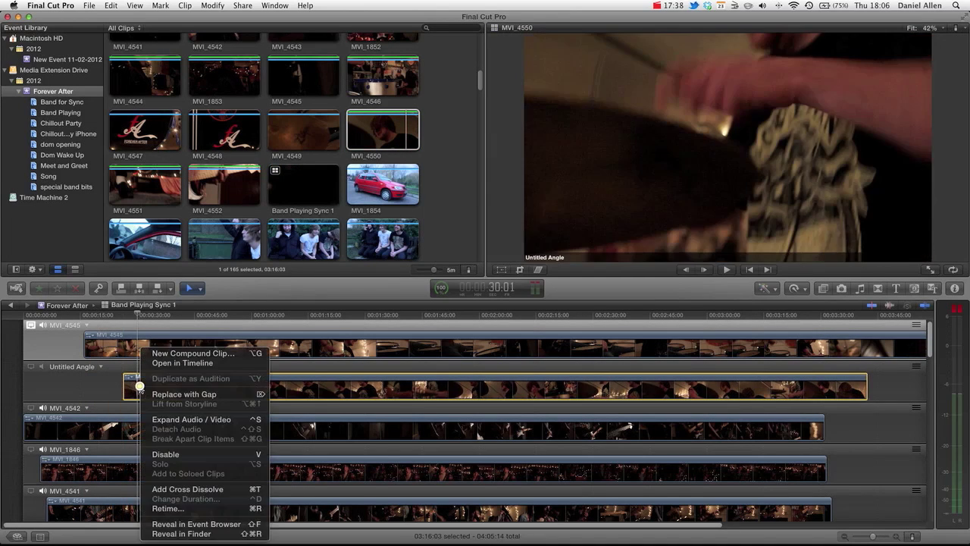
left_click(113, 387)
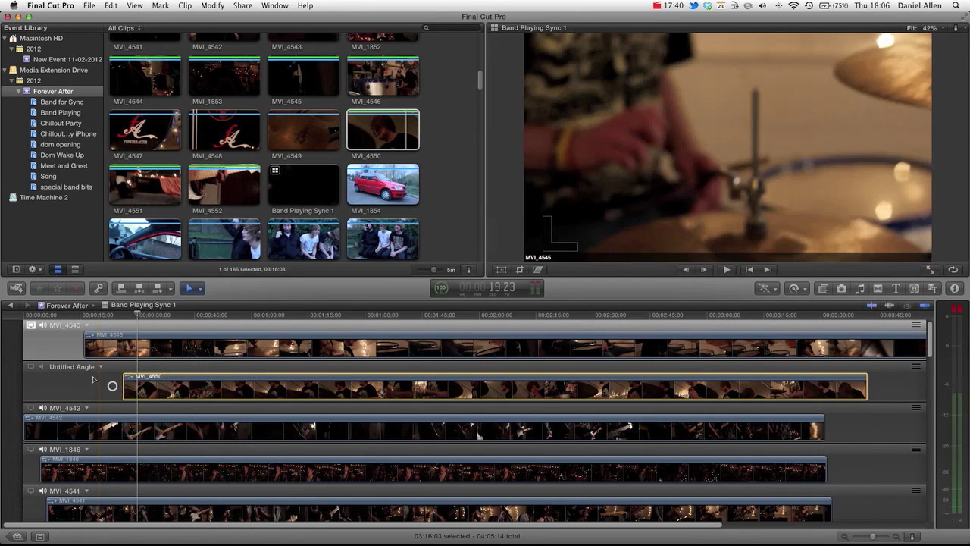
left_click(98, 368)
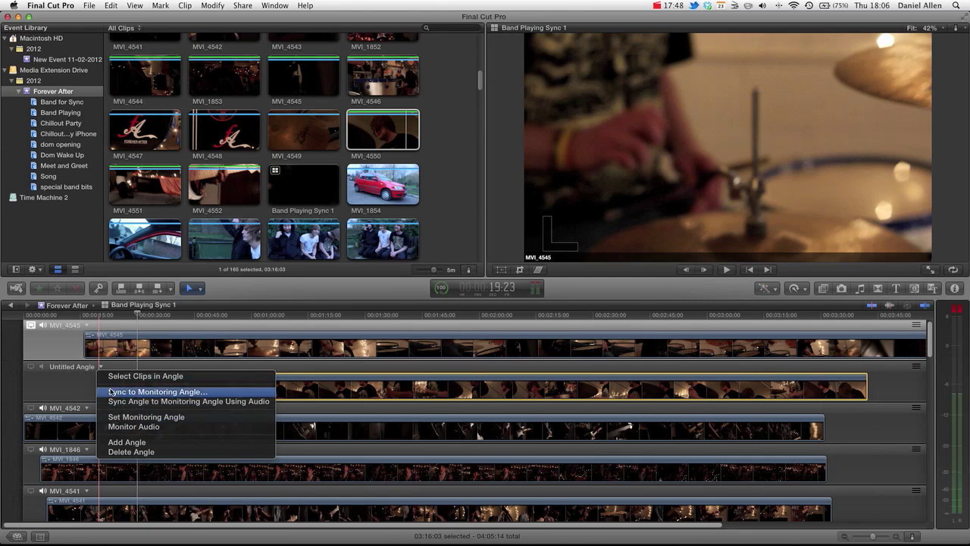
left_click(129, 401)
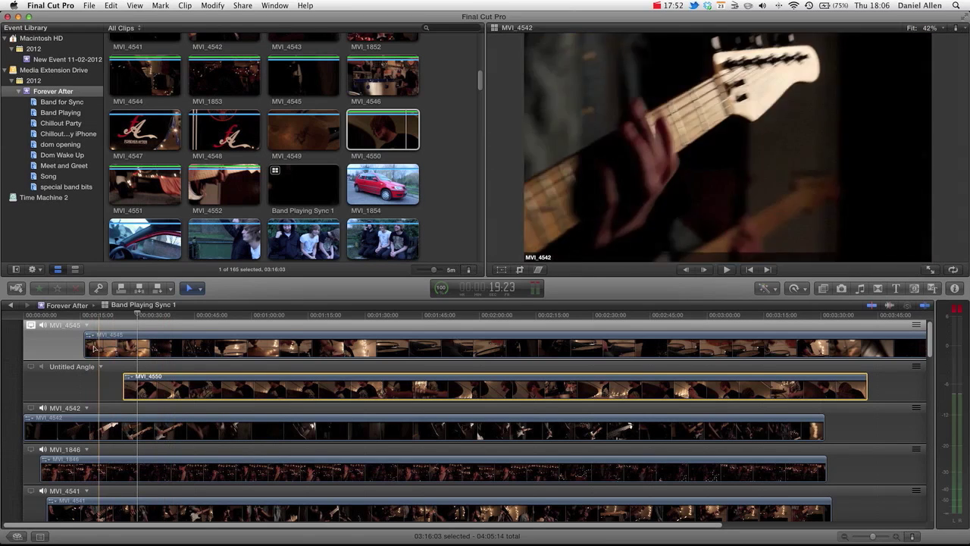
scroll(138, 382, "down", 5)
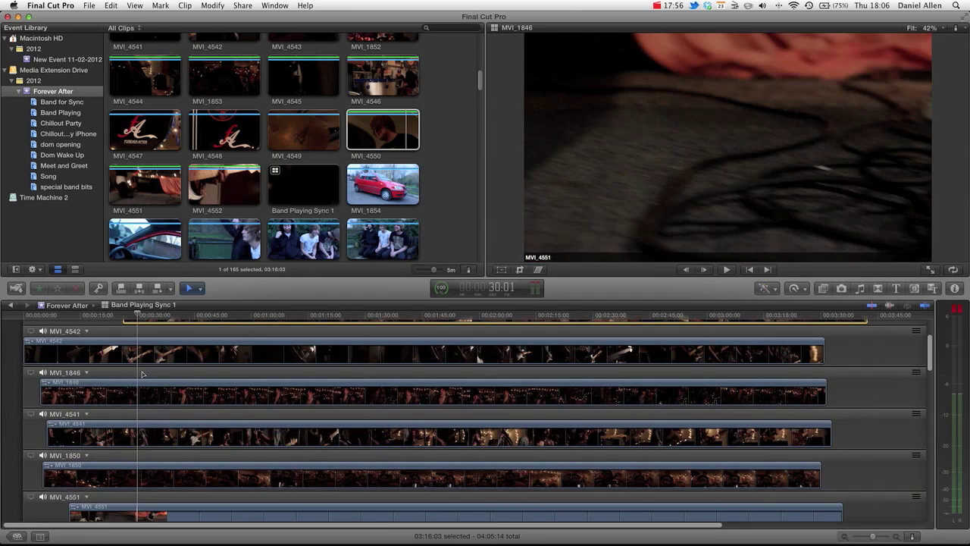
scroll(152, 343, "up", 5)
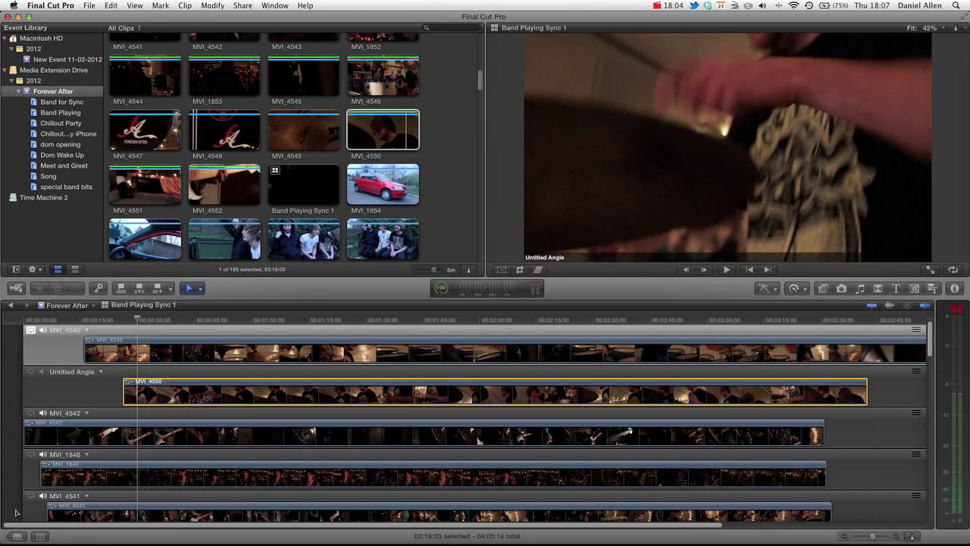
Go back to the MUSIC VIDEO TUTORIAL timeline and move the playhead to about 56 seconds.
left_click(11, 304)
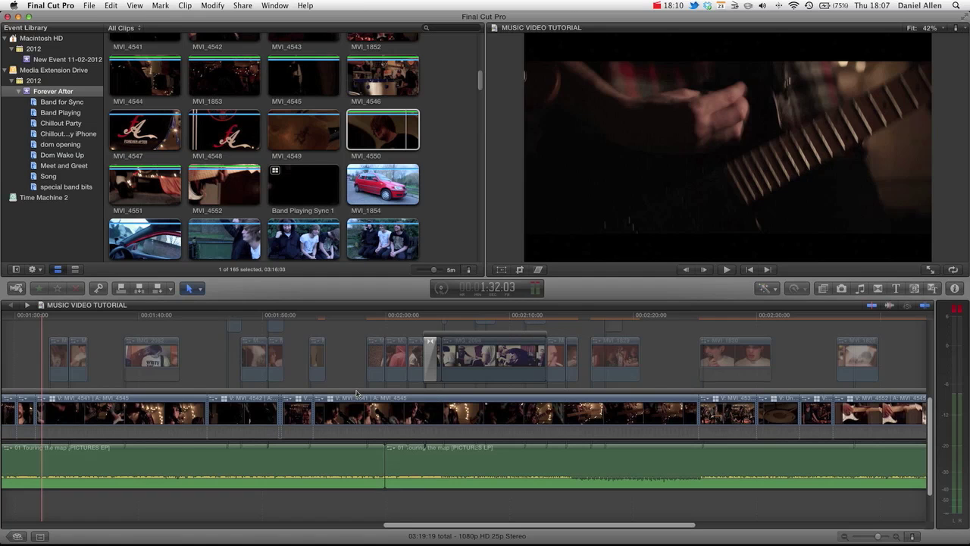
scroll(303, 366, "right", 1)
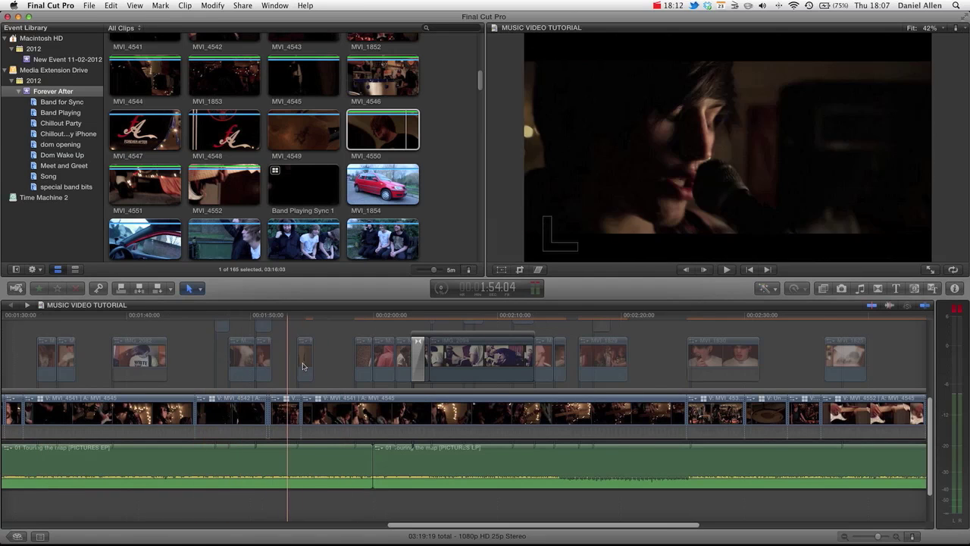
scroll(303, 366, "left", 10)
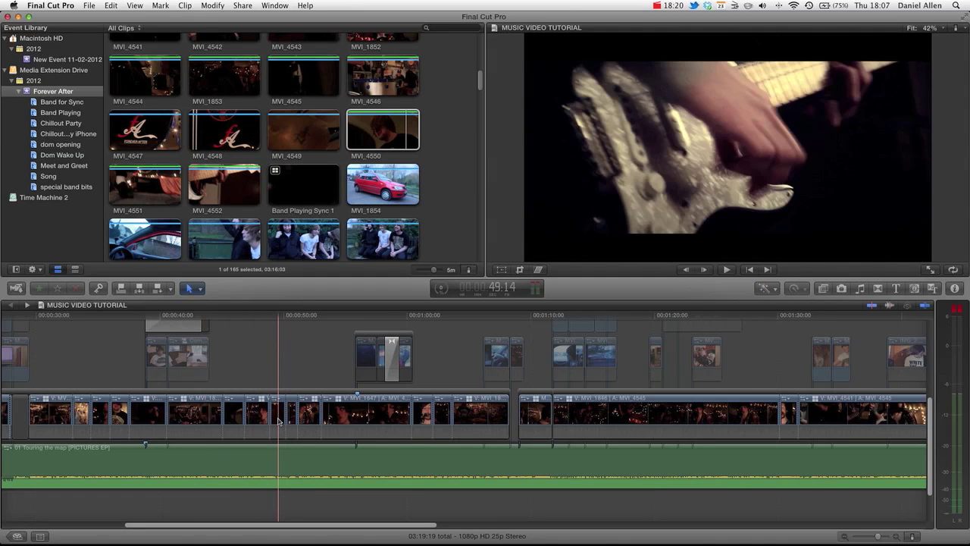
left_click(245, 409)
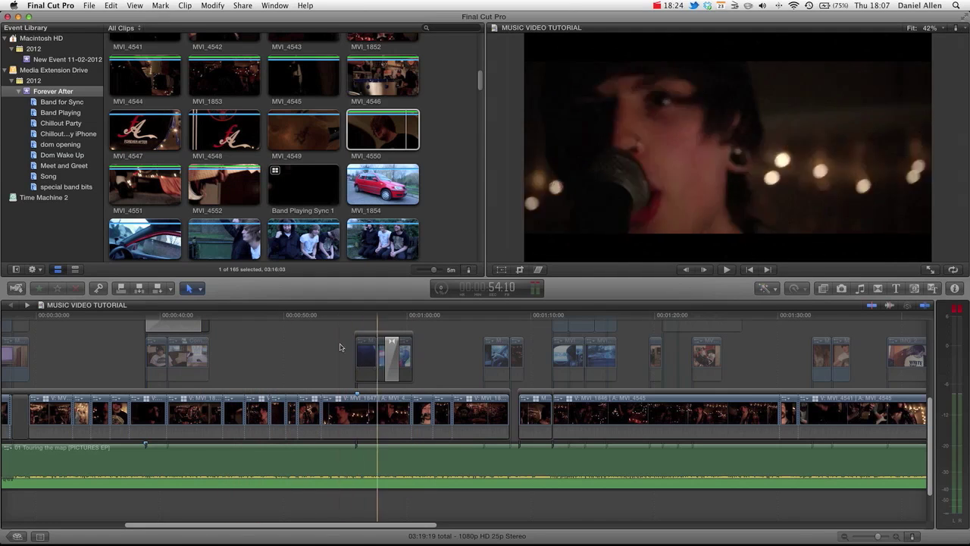
left_click(331, 356)
left_click(364, 372)
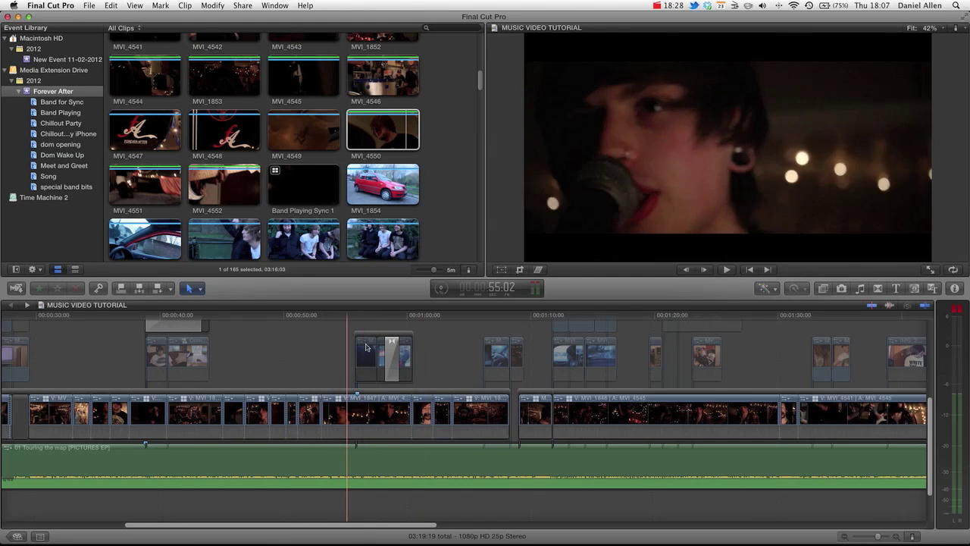
scroll(290, 366, "up", 5)
Marquee-select the stacked connected clips near 0:20 and play the selection back to review the composite.
scroll(287, 366, "left", 8)
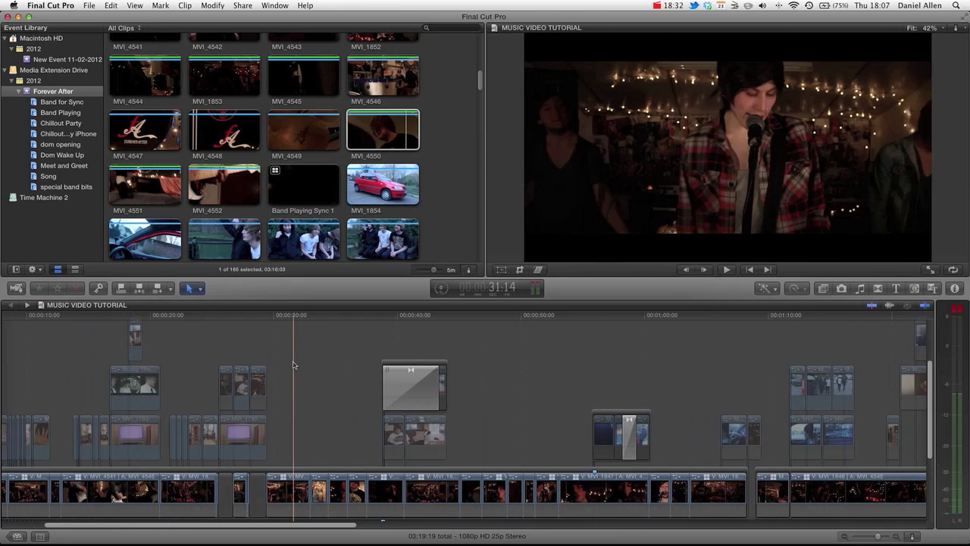
key("space")
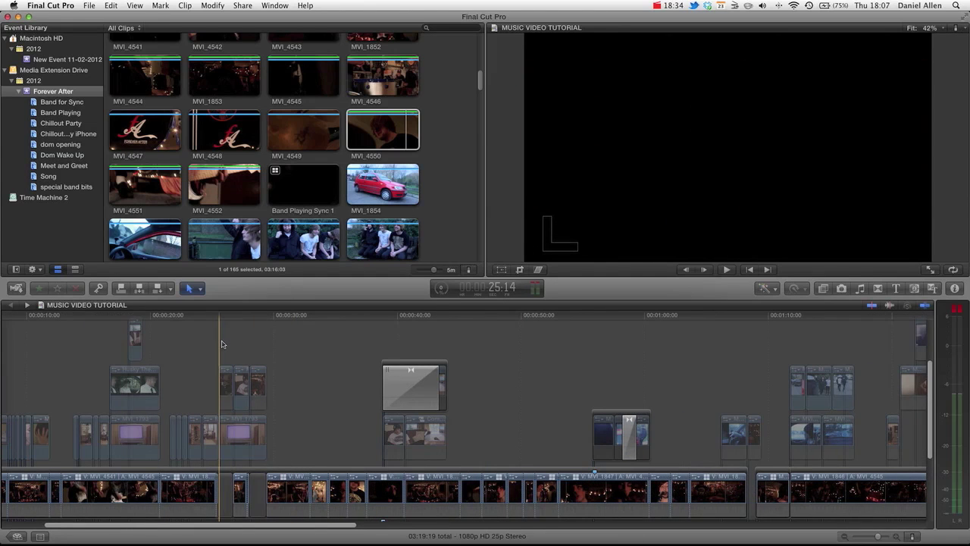
left_click_drag(281, 347, 93, 453)
key("/")
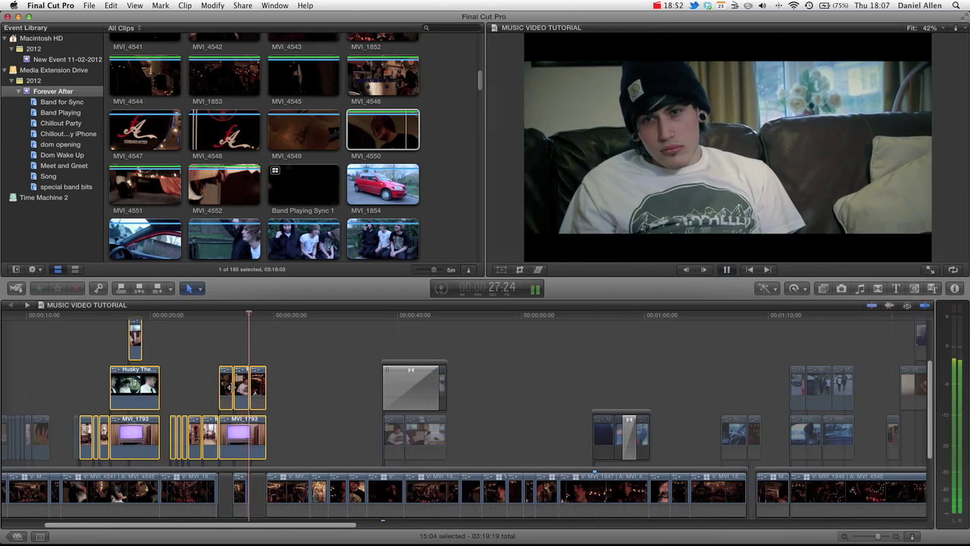
key("space")
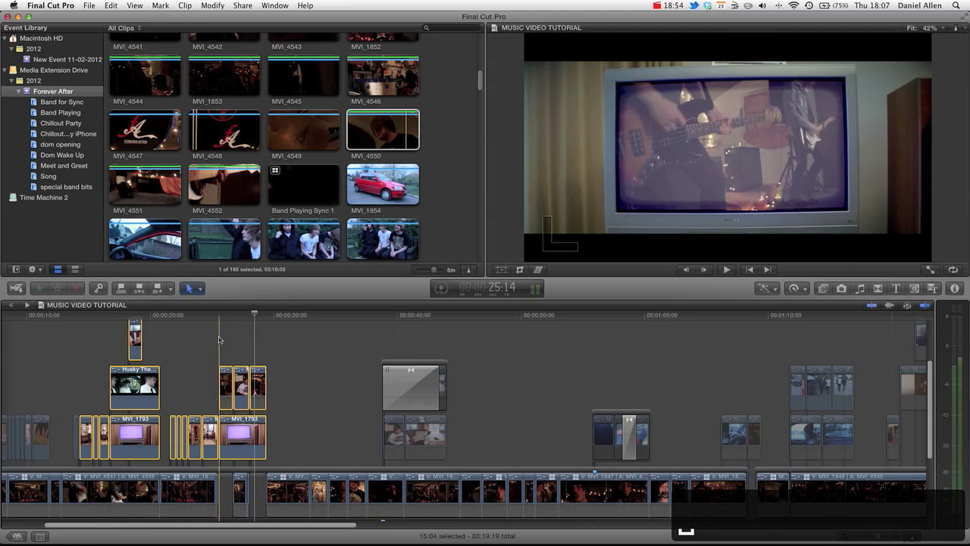
key("space")
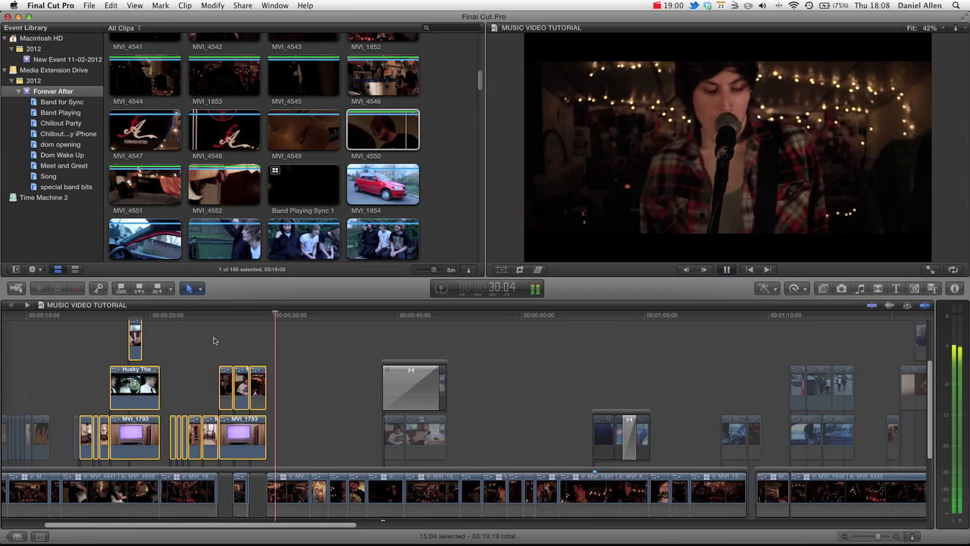
key("space")
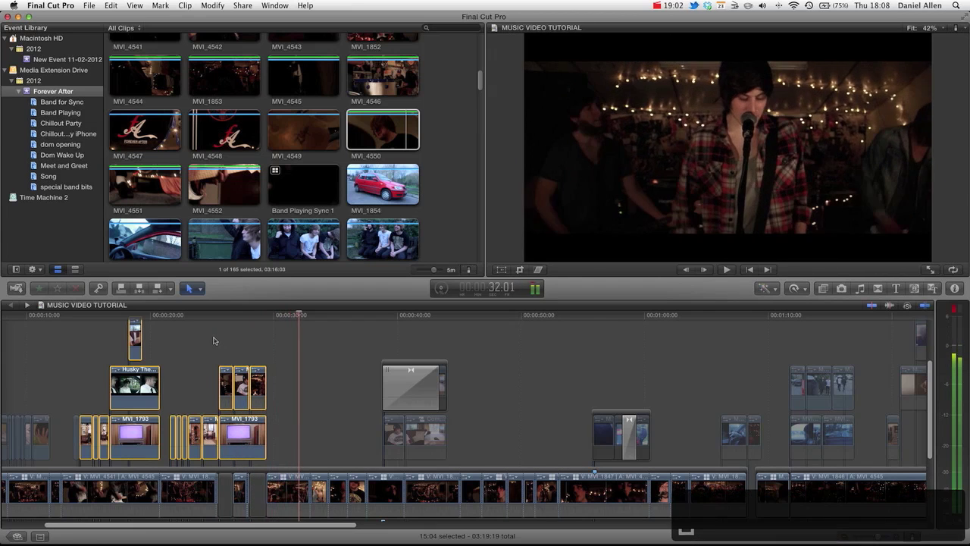